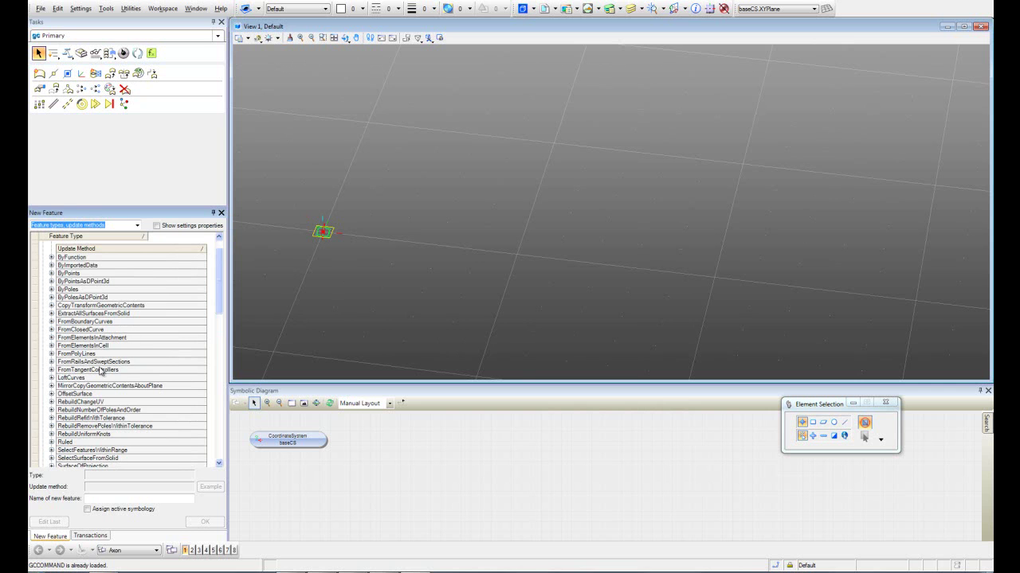
- Choose BSplineSurface FromTangentControllers, then set a camera-off top view centred on the origin
click(60, 371)
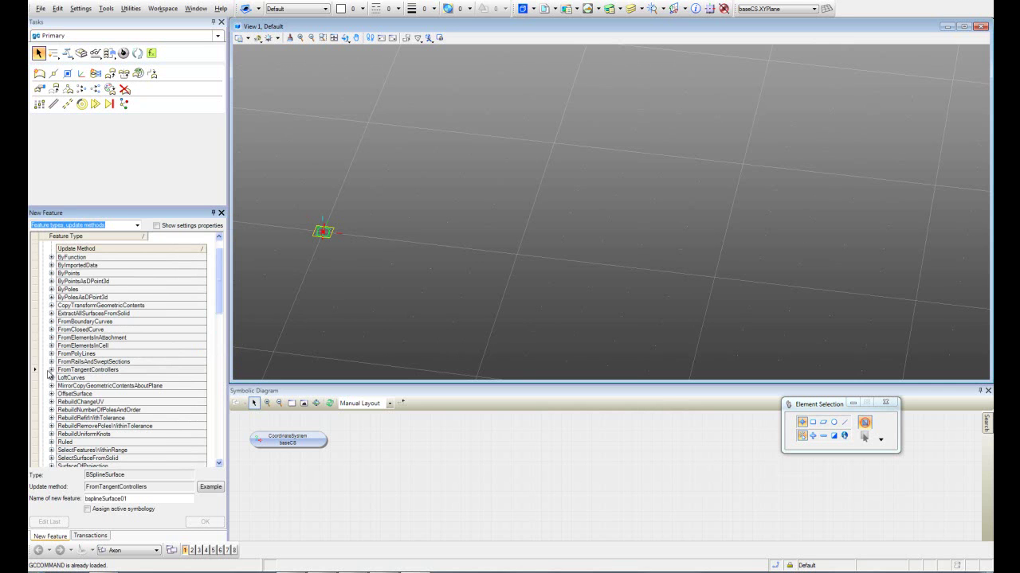
click(51, 370)
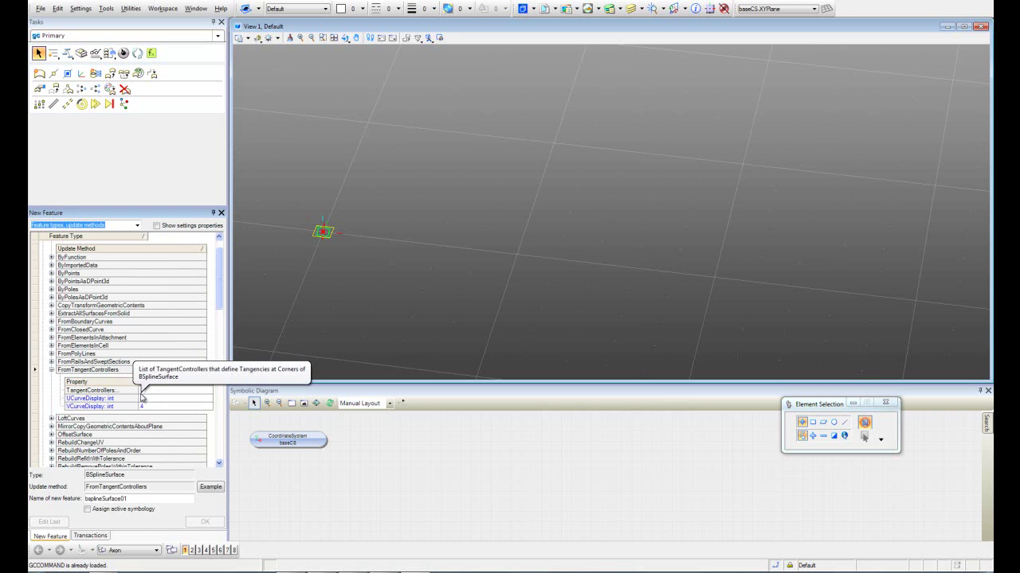
click(419, 39)
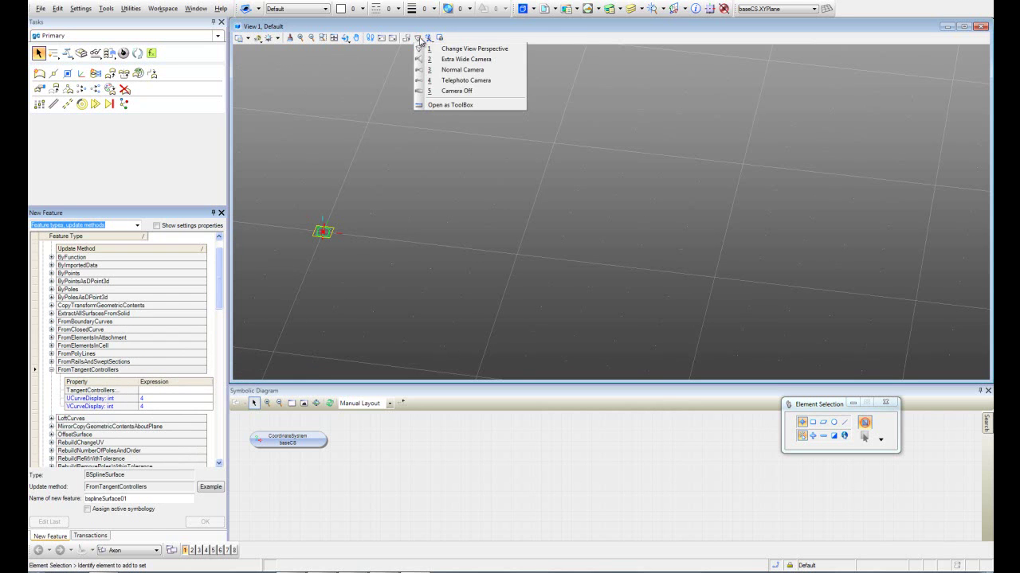
click(454, 91)
click(348, 38)
click(382, 63)
middle_drag(415, 188, 468, 177)
right_click(332, 120)
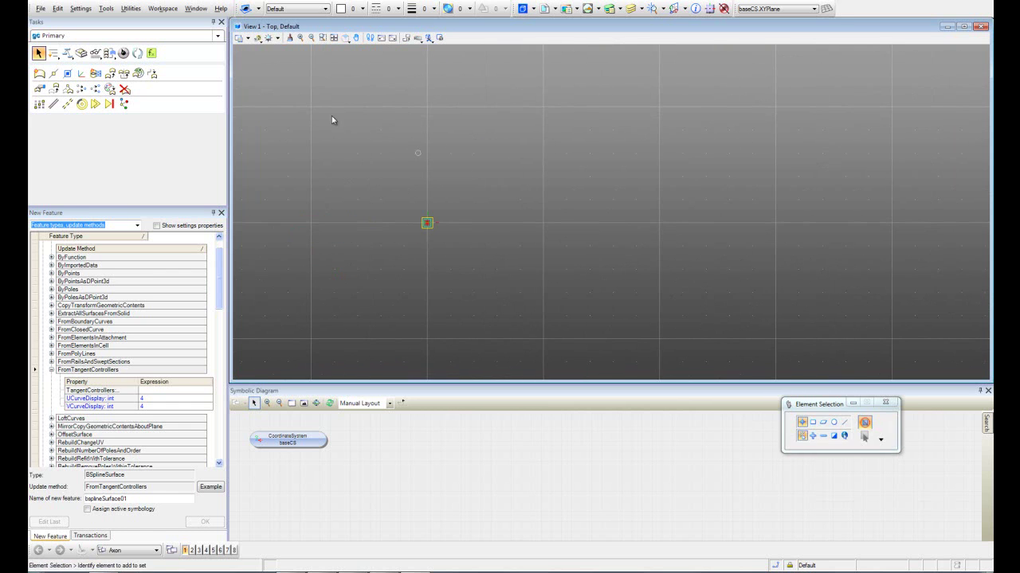
- Place four points at the corners of a rectangle and commit them as a transaction
click(53, 73)
scroll(501, 192, down, 1)
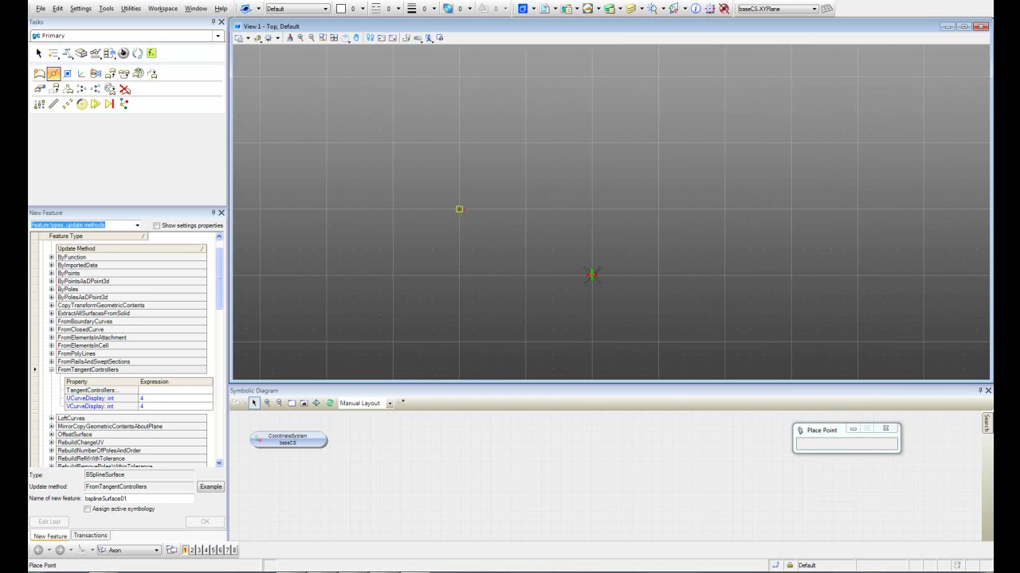
click(591, 275)
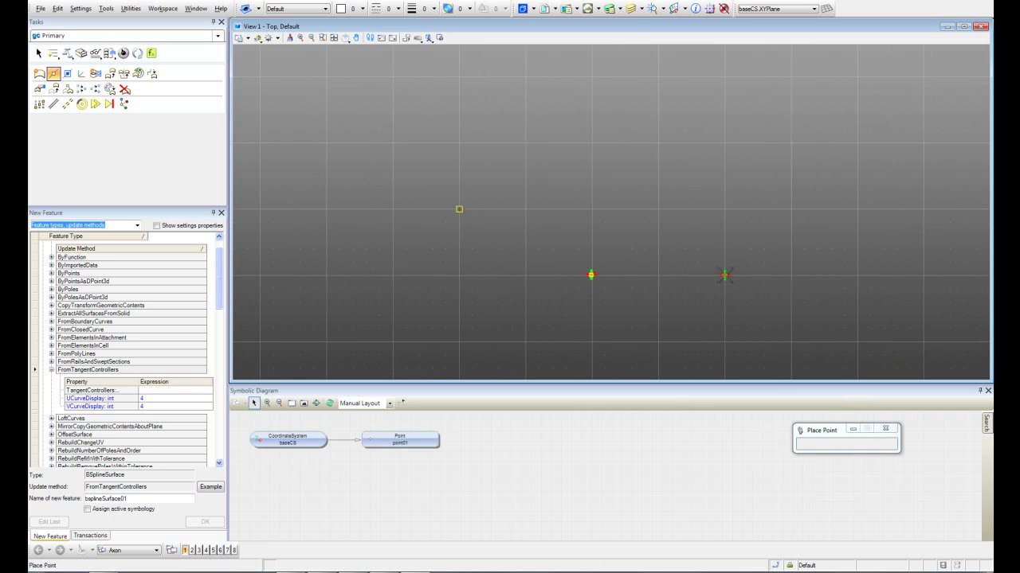
click(724, 274)
click(724, 143)
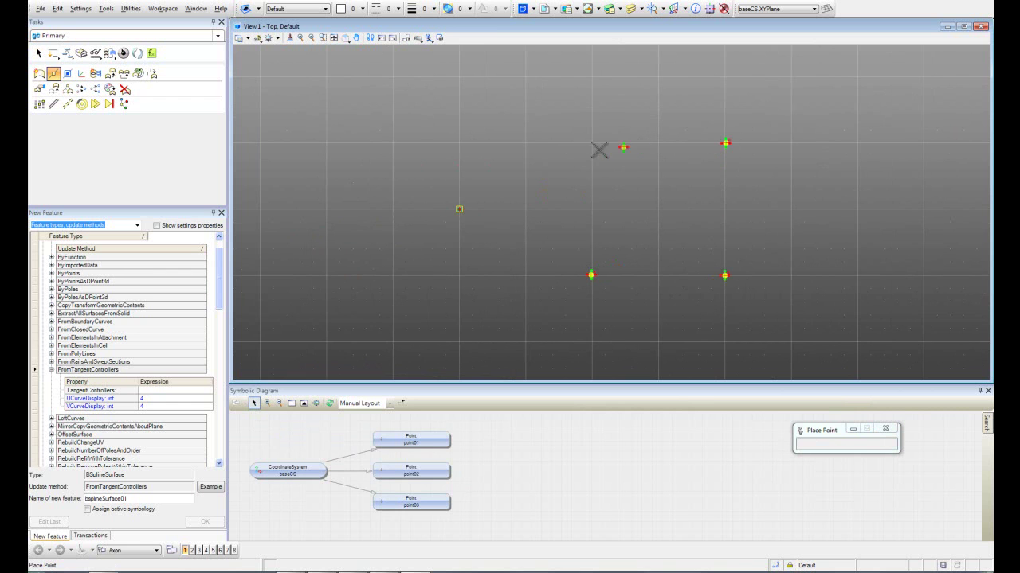
click(590, 143)
right_click(615, 232)
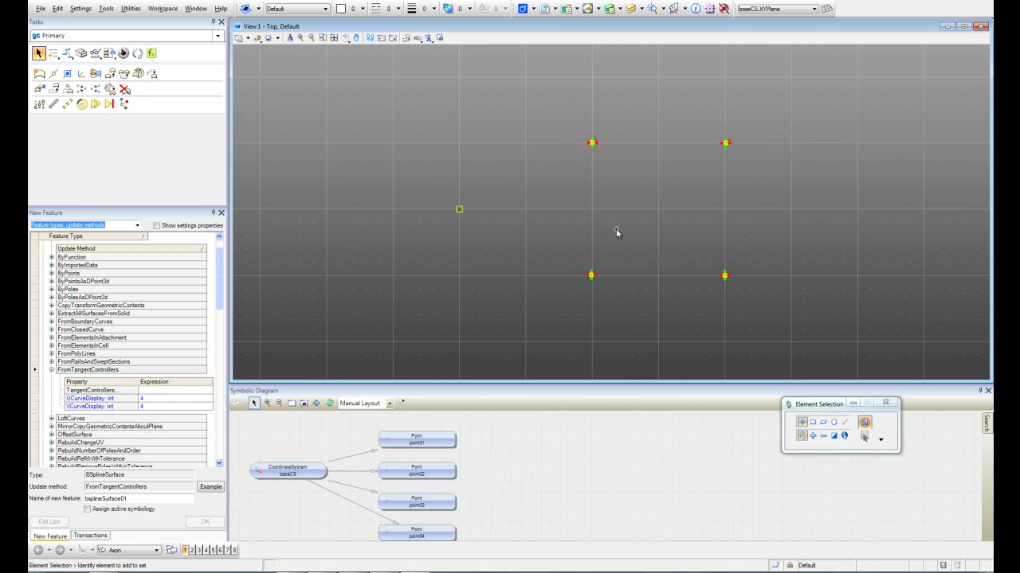
click(90, 536)
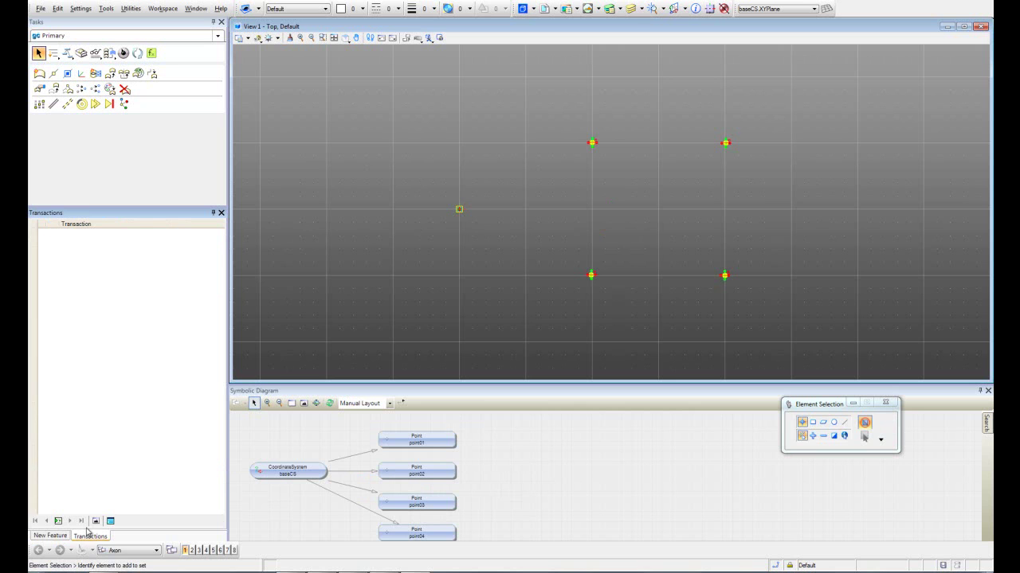
click(59, 522)
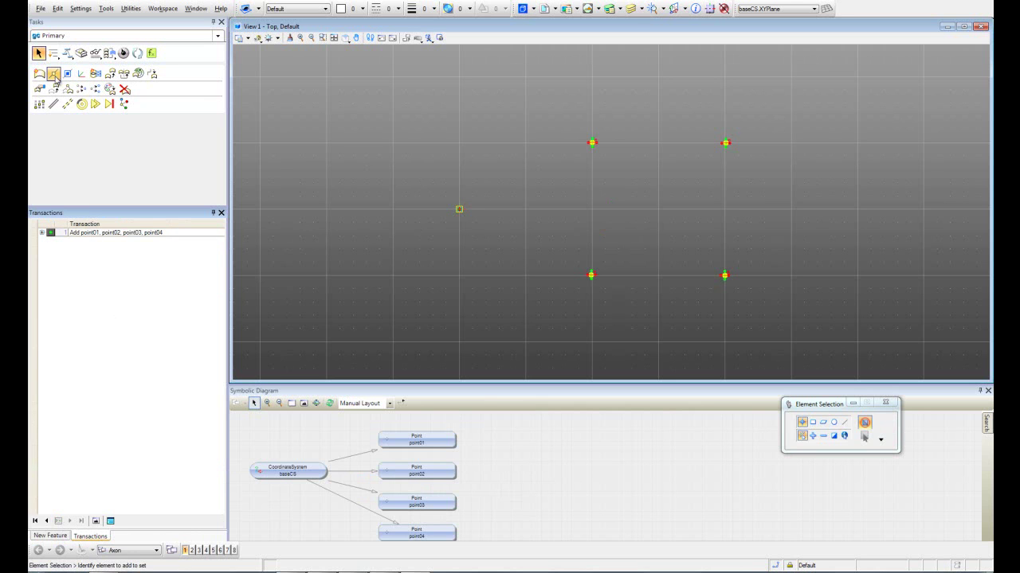
- Place four points just beyond each rectangle corner, commit them, and open that transaction's options
click(53, 74)
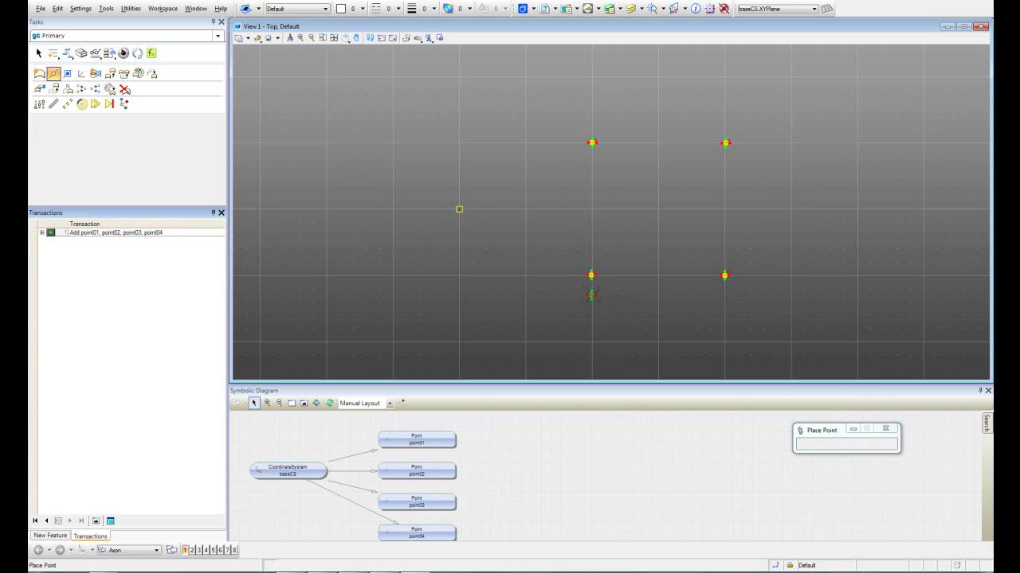
click(591, 295)
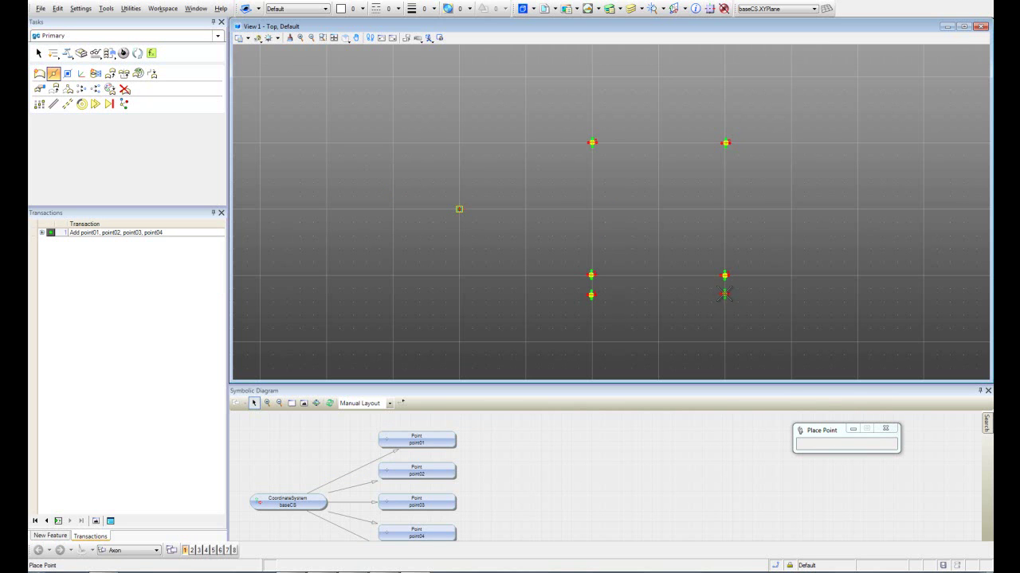
click(725, 295)
click(724, 125)
click(593, 128)
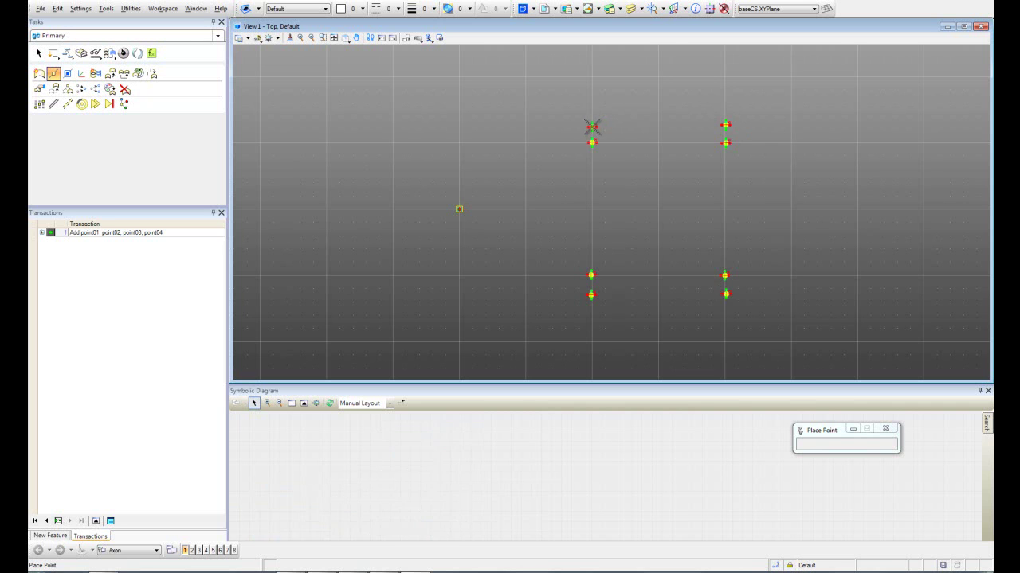
key(Escape)
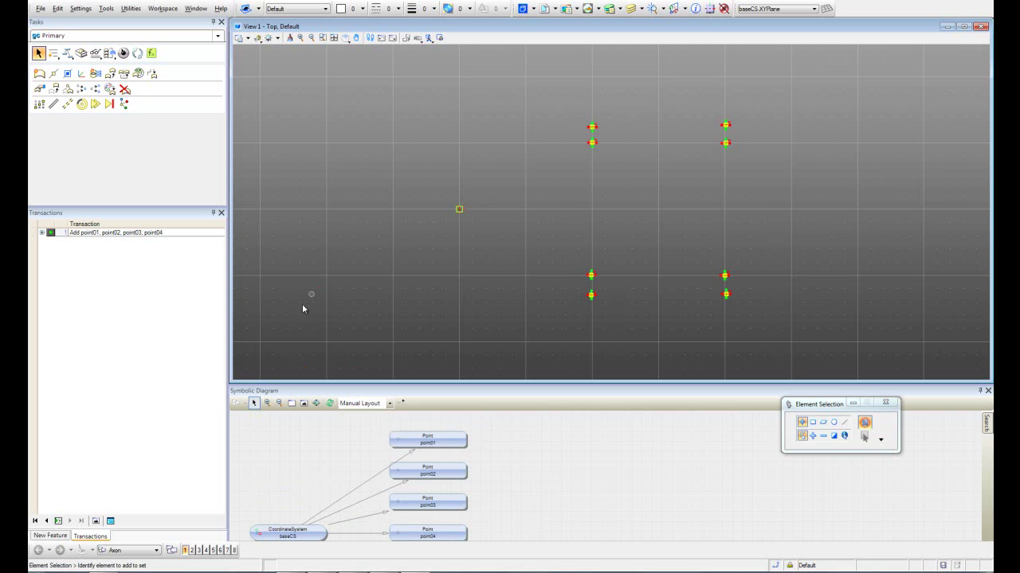
click(59, 521)
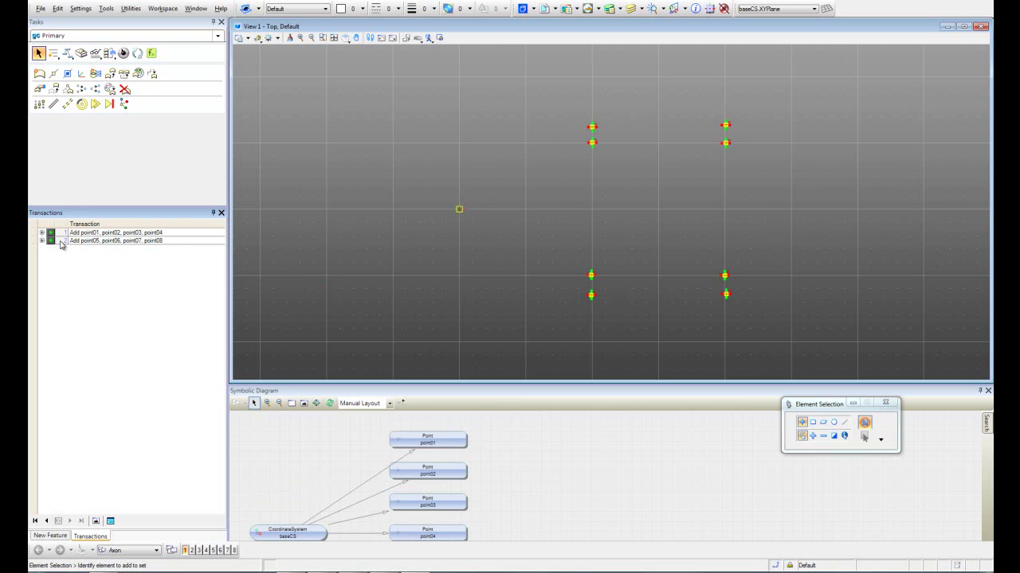
right_click(61, 244)
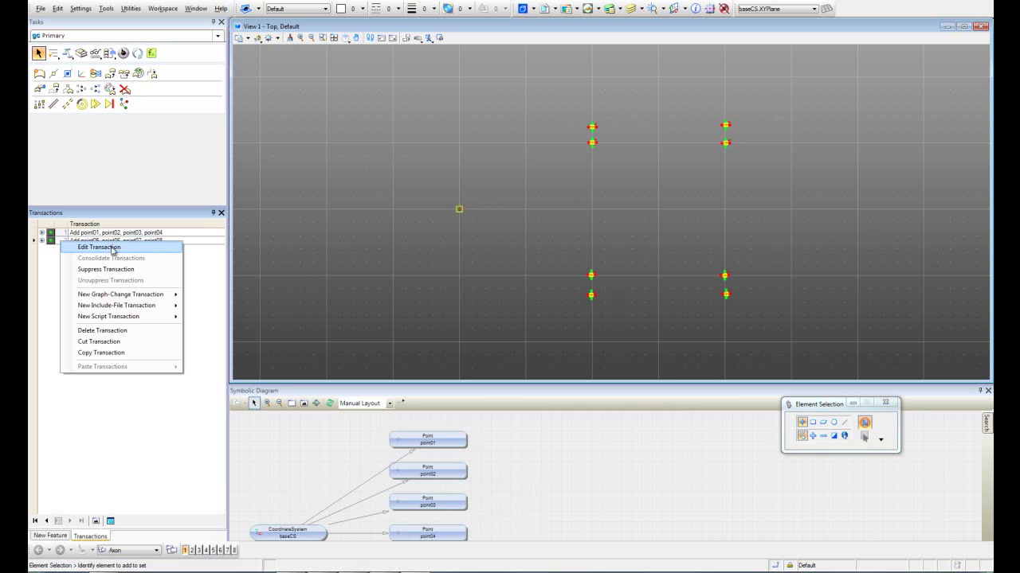
- Edit the second transaction's script and copy its four point definition blocks
click(112, 249)
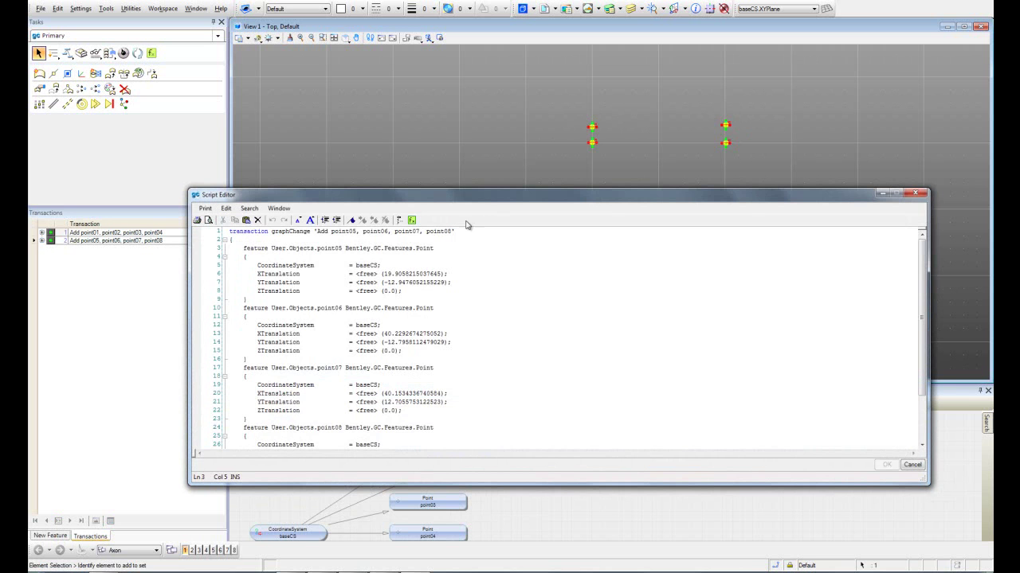
drag(470, 191, 472, 55)
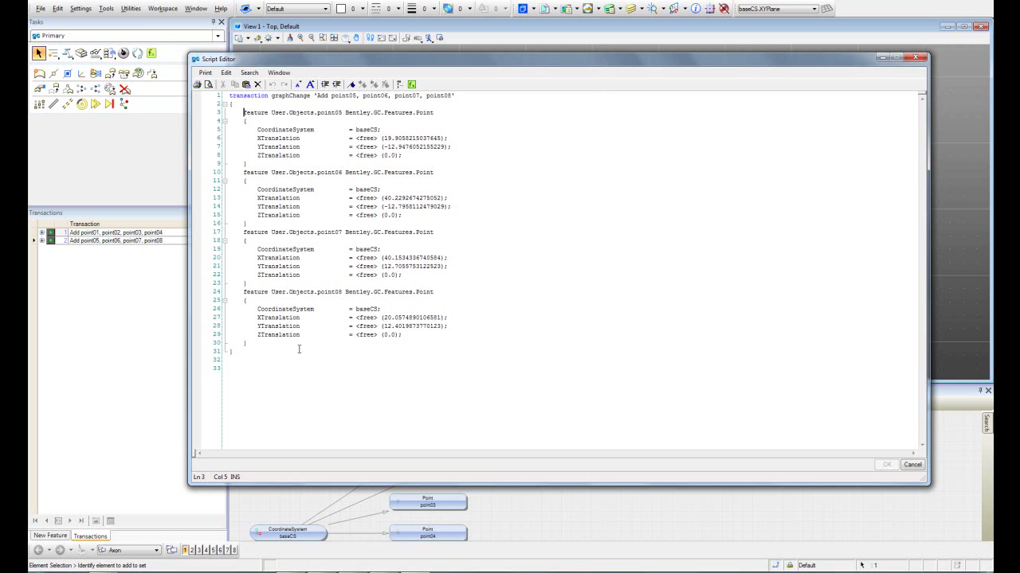
drag(249, 344, 230, 118)
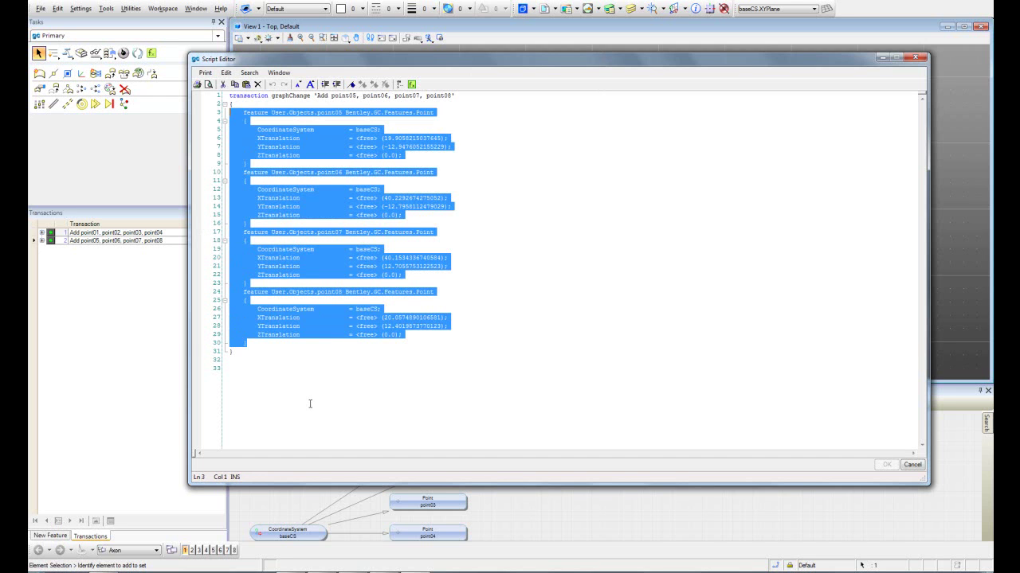
right_click(303, 174)
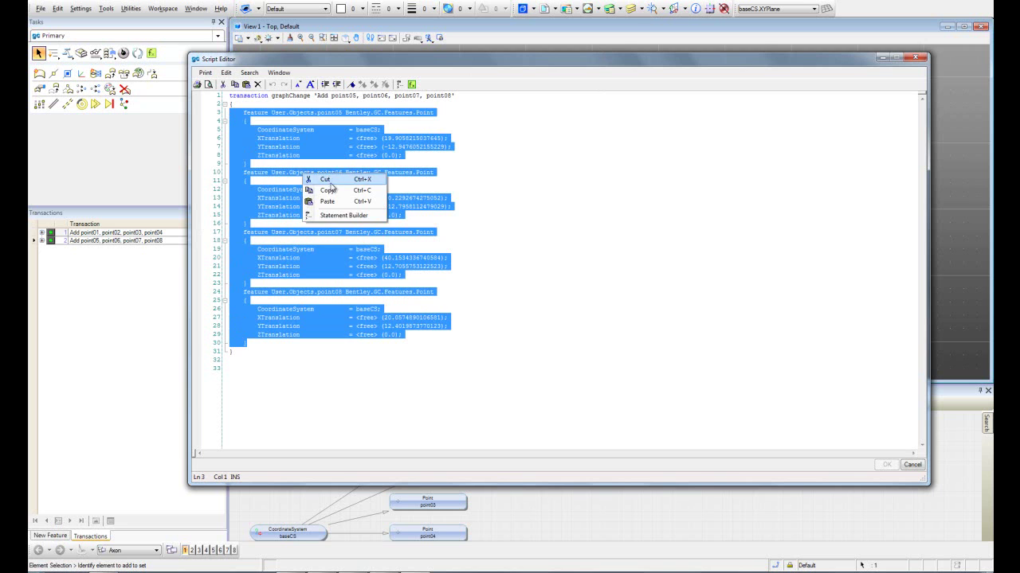
click(331, 189)
- Paste the copied point blocks on a new line after point08's block
click(257, 344)
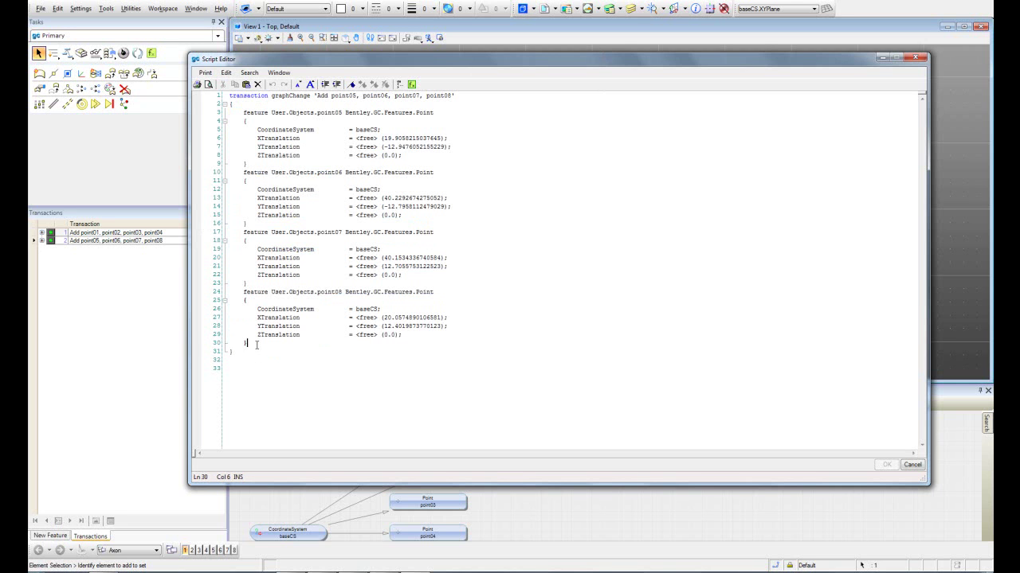
key(Return)
right_click(268, 358)
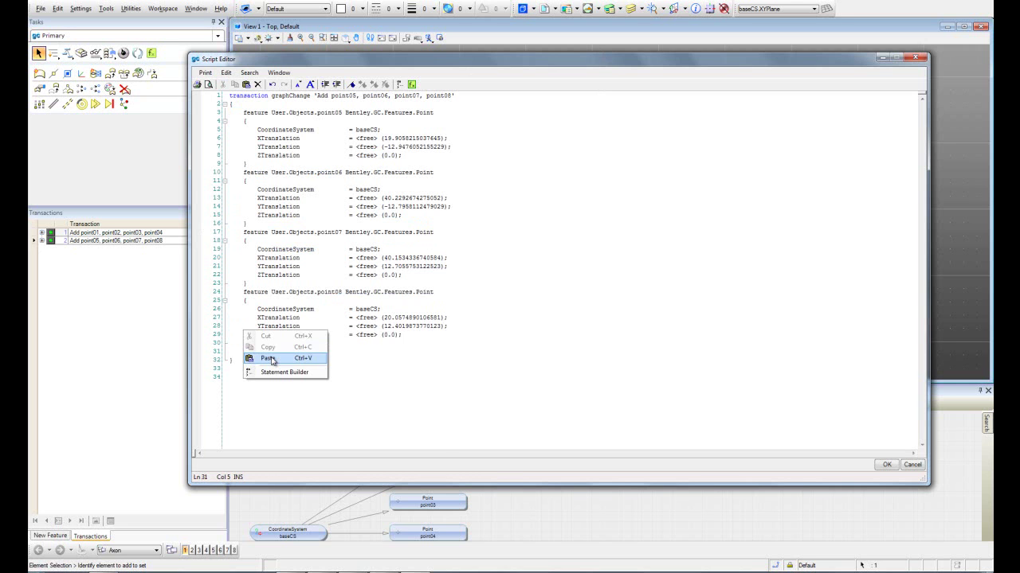
click(269, 358)
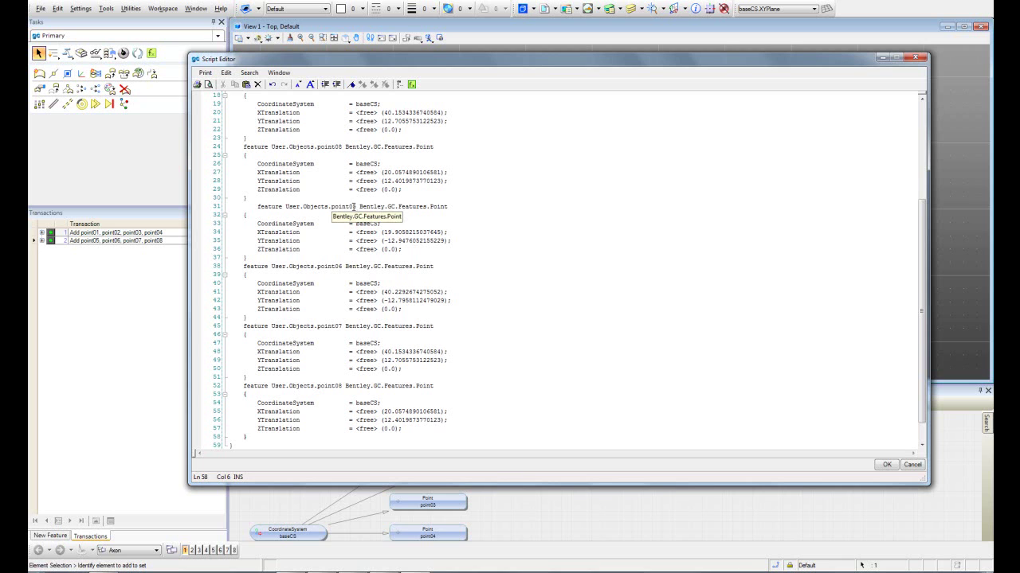
- Rename the copied points to point09, point10, point11 and point12
drag(353, 206, 359, 207)
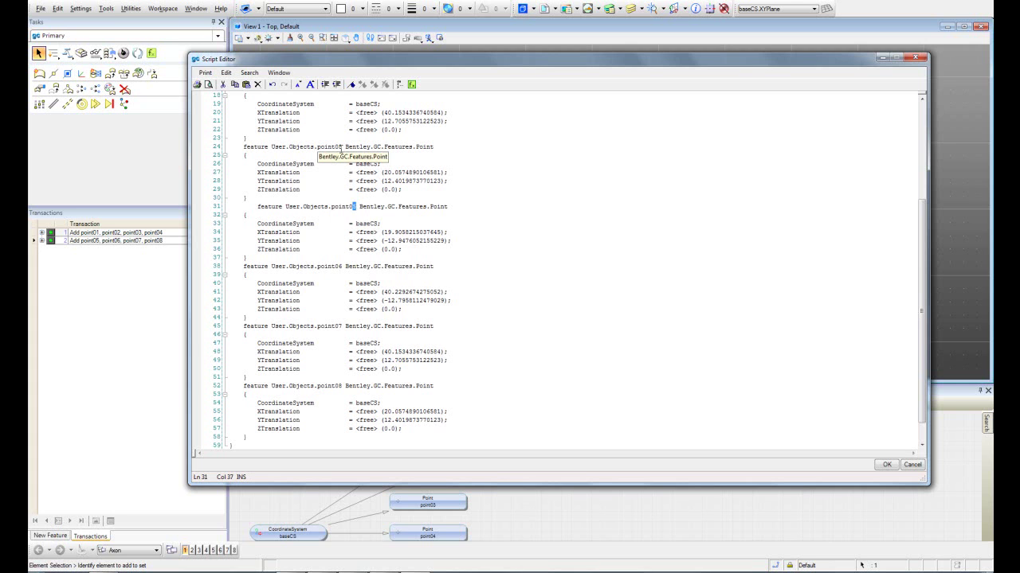
text(9)
drag(342, 267, 338, 267)
key(BackSpace)
key(BackSpace)
text(10)
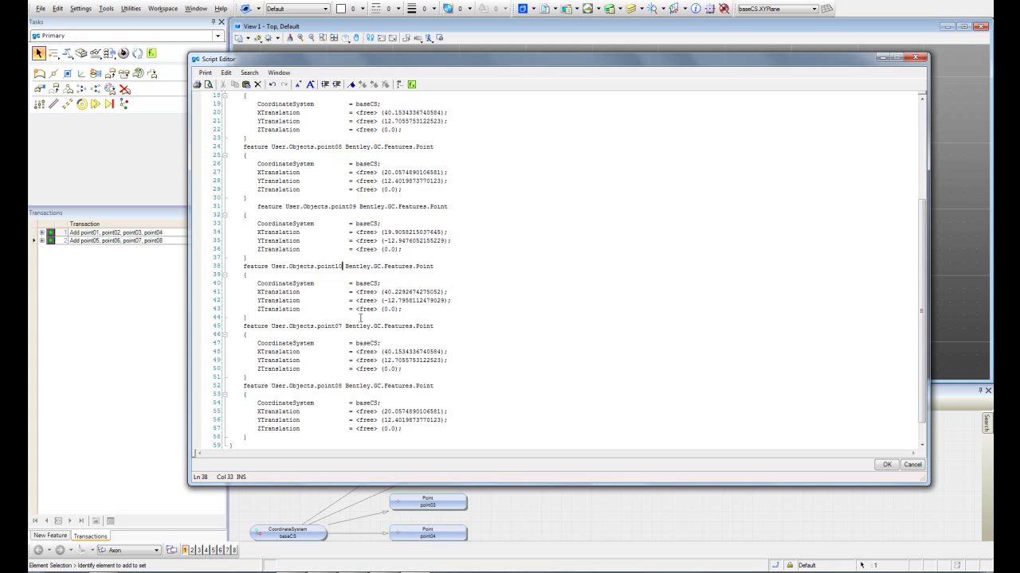
drag(342, 327, 336, 326)
text(11)
drag(342, 386, 336, 385)
text(12)
- Change the copies' ZTranslation from 0.0 to 10.0 and apply the script
click(385, 249)
text(1)
click(385, 309)
text(11)
click(383, 429)
text(1)
click(887, 465)
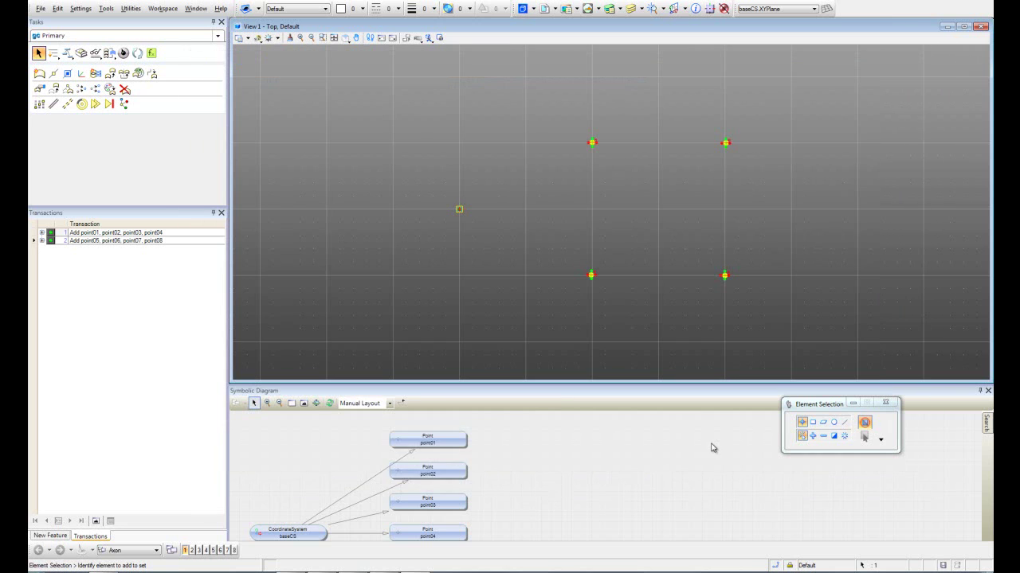
- Replay the points05–08 transaction, tilt into a 3-D view, and list all new feature types
click(50, 242)
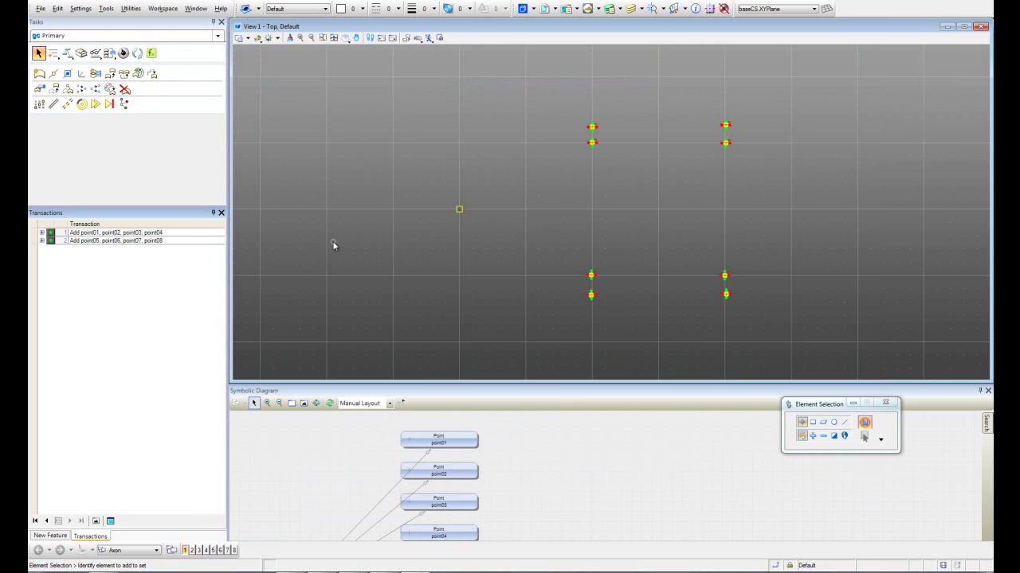
shift+middle_drag(416, 295, 614, 173)
drag(589, 236, 509, 242)
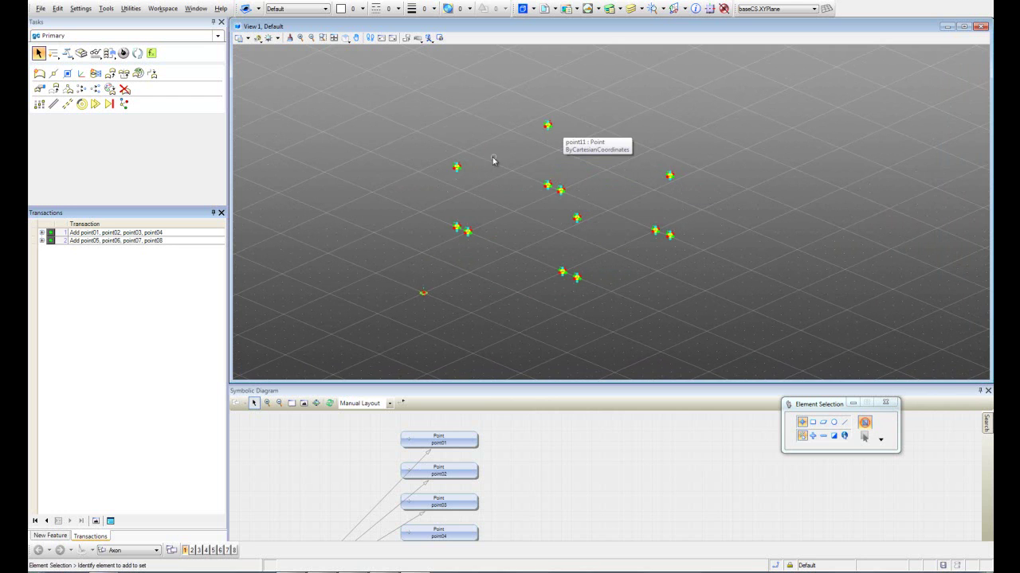
click(39, 74)
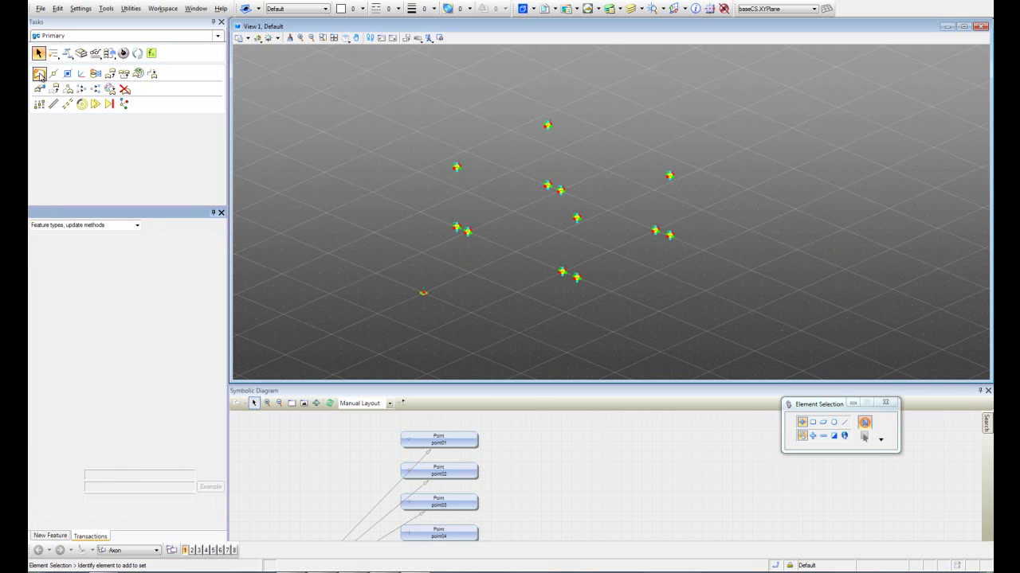
click(45, 261)
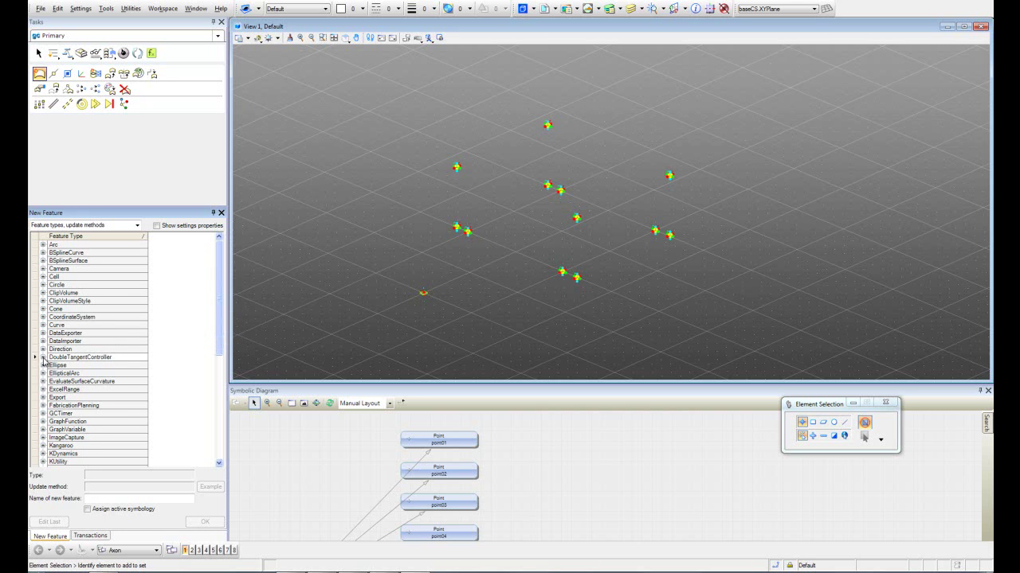
- Create a DoubleTangentController ByOriginAndDirectionPoints with Origin point01, XPoint point05, YPoint point09
click(43, 357)
click(85, 387)
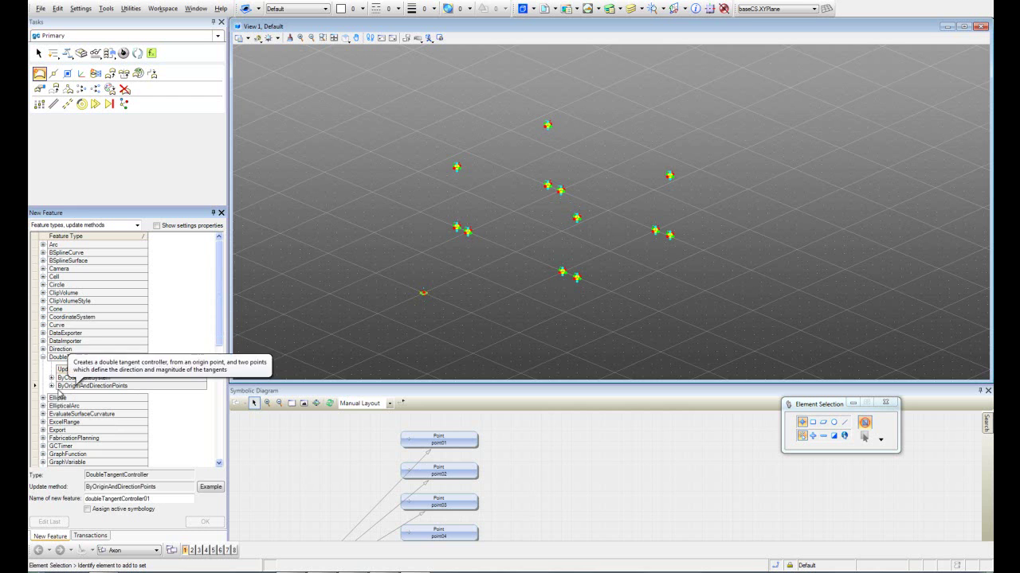
click(51, 386)
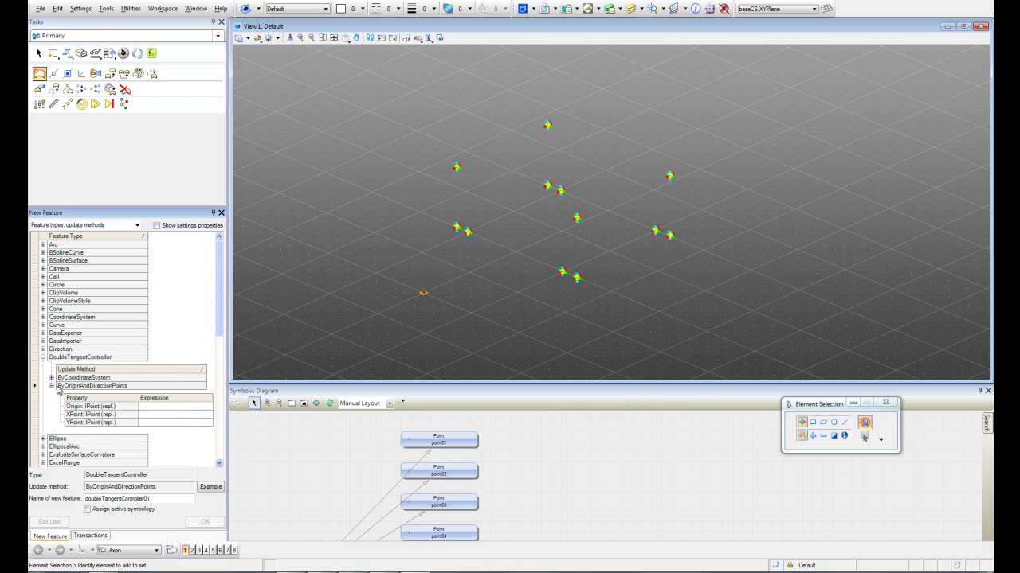
click(154, 407)
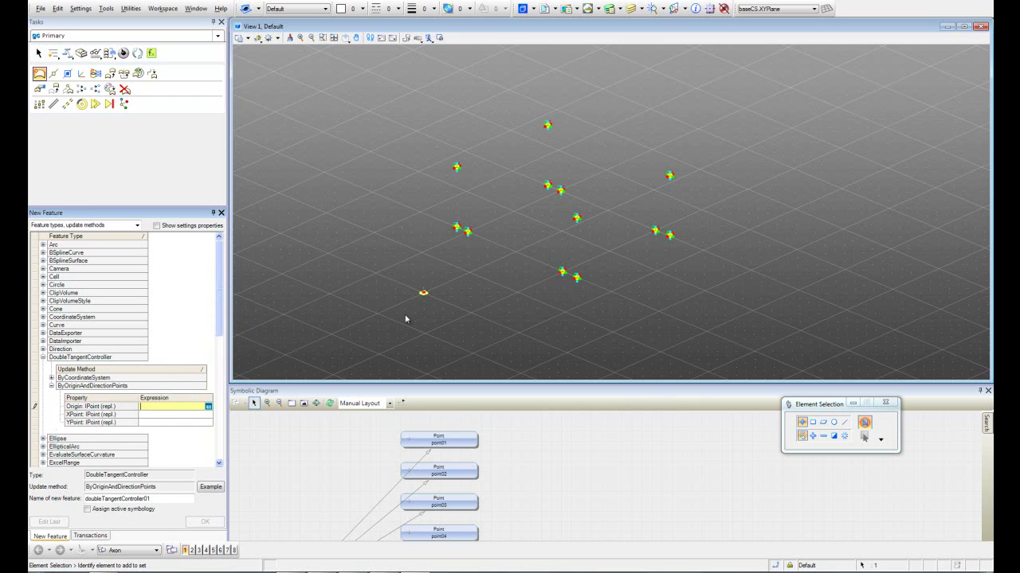
click(560, 274)
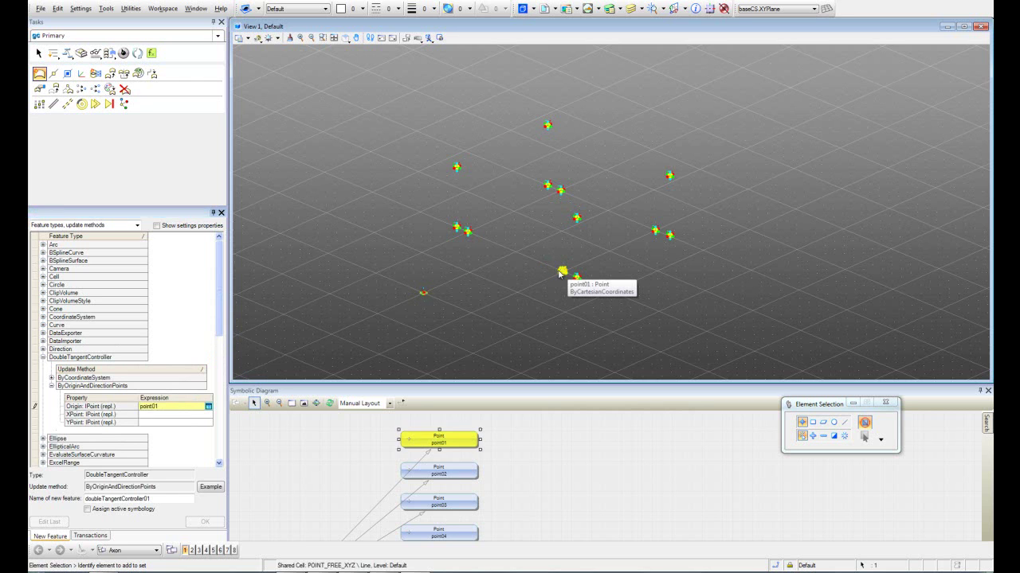
click(170, 414)
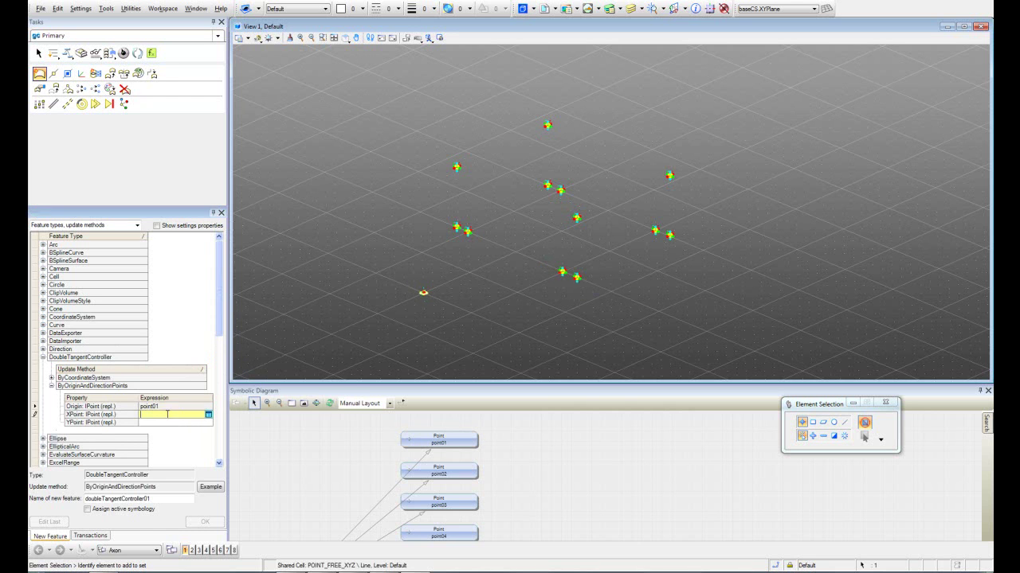
click(579, 279)
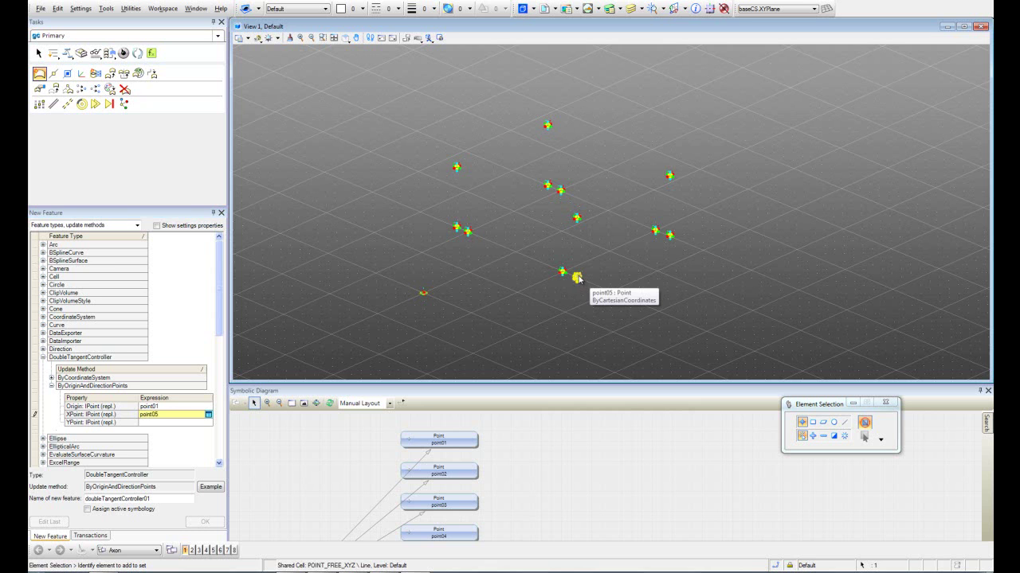
click(174, 422)
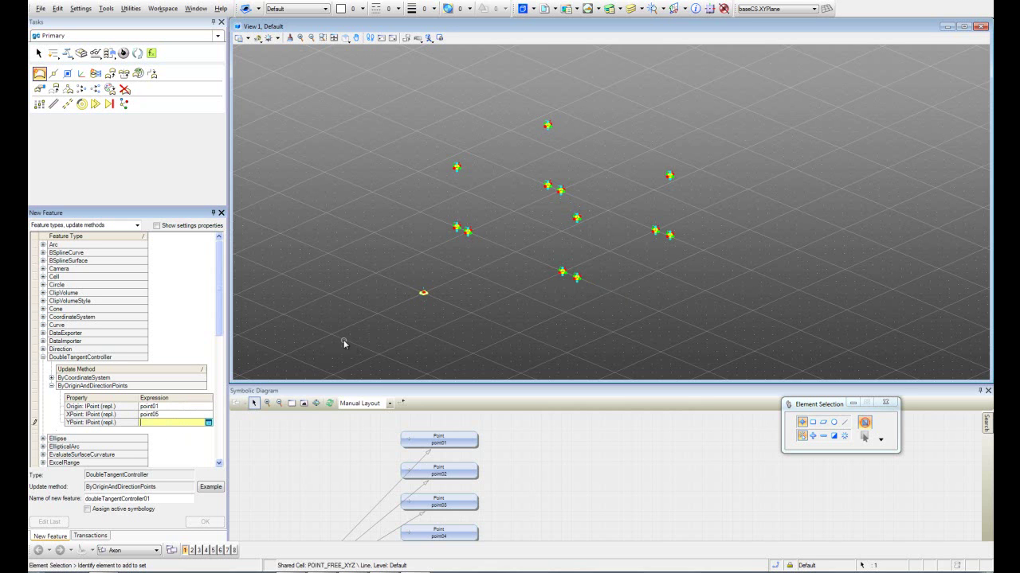
click(578, 219)
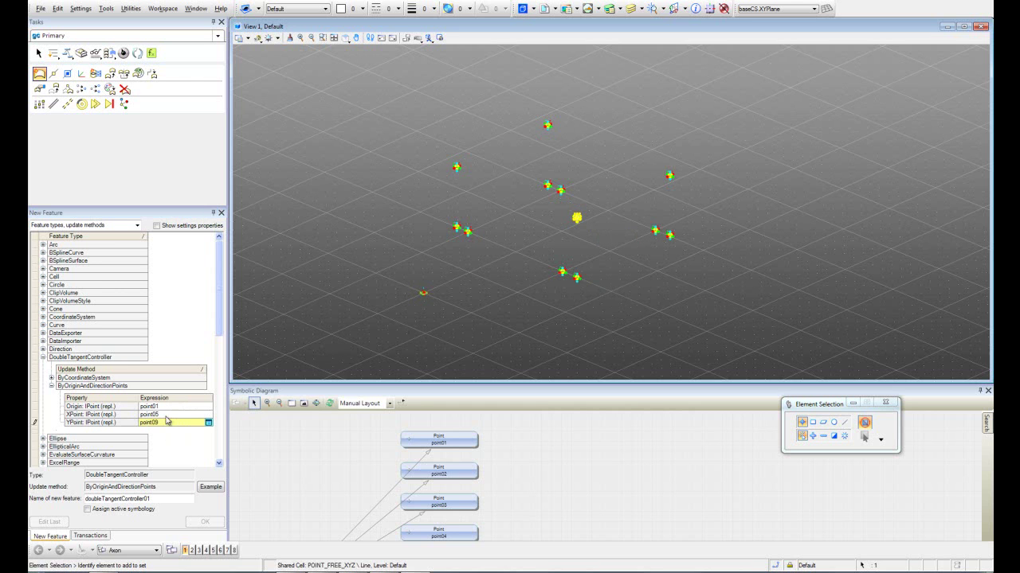
click(206, 523)
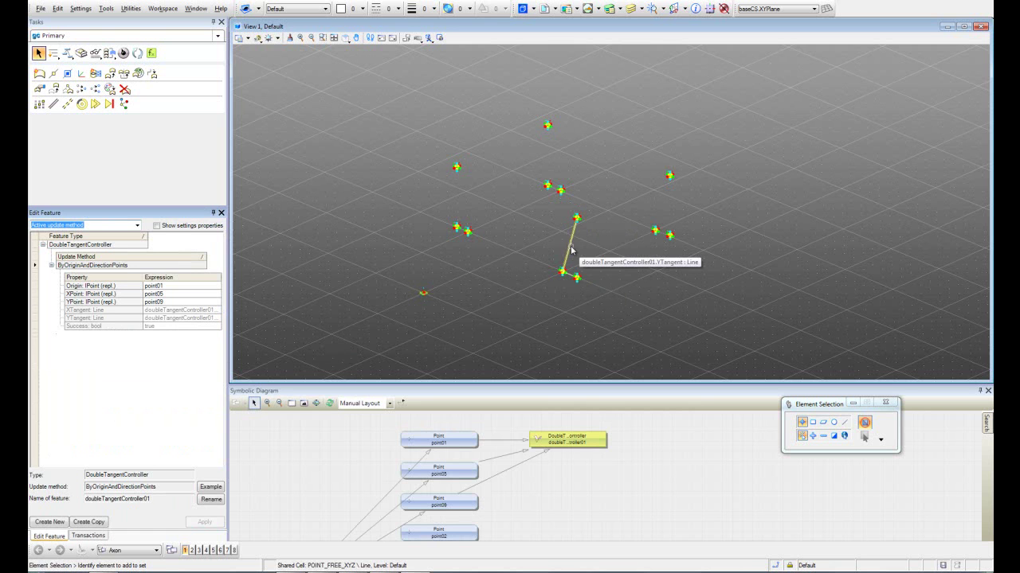
mouse_move(631, 224)
middle_down()
mouse_move(613, 250)
mouse_move(620, 231)
middle_up()
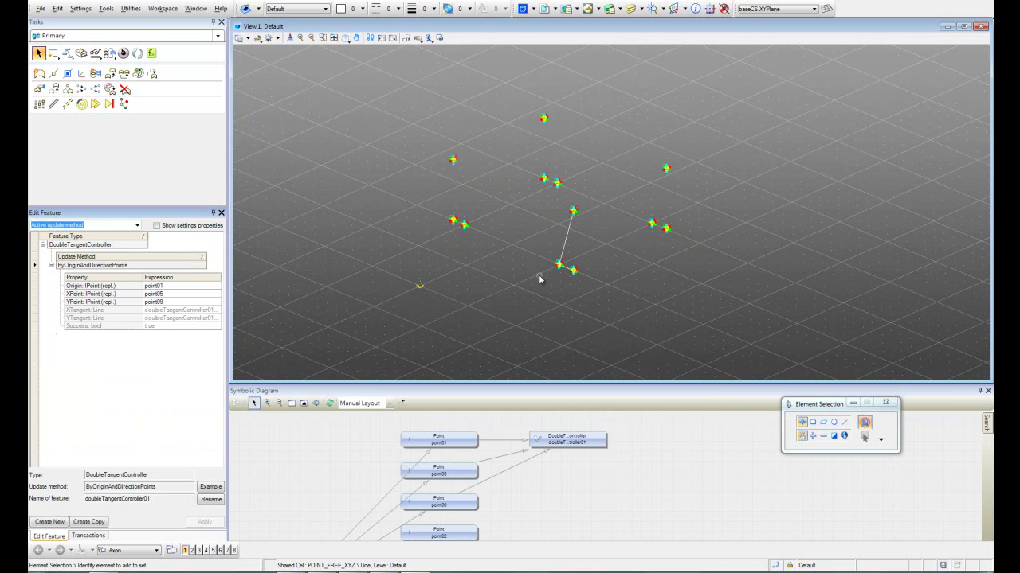
- Start a copy of the controller and change its Origin expression to point02
click(89, 523)
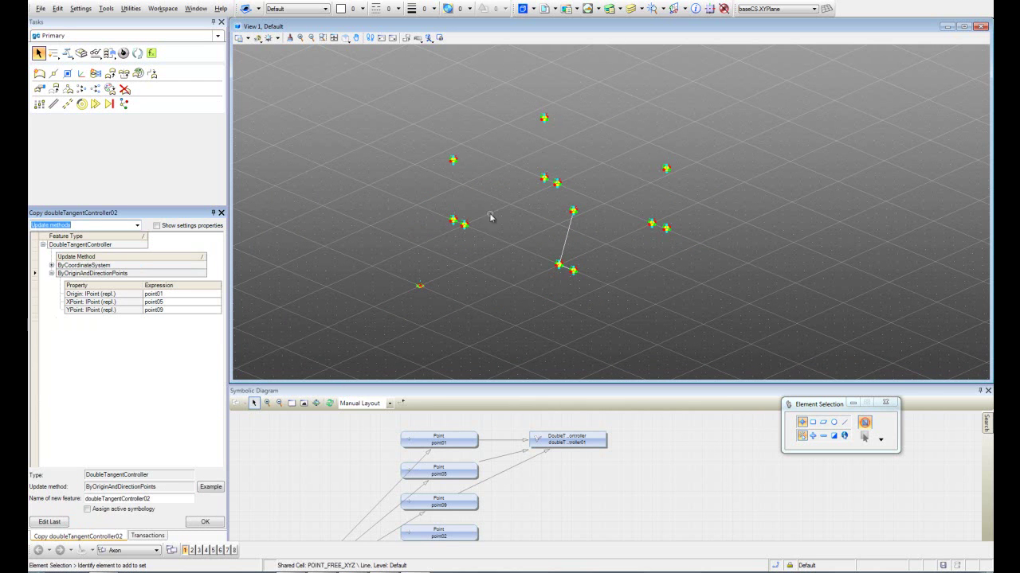
click(176, 295)
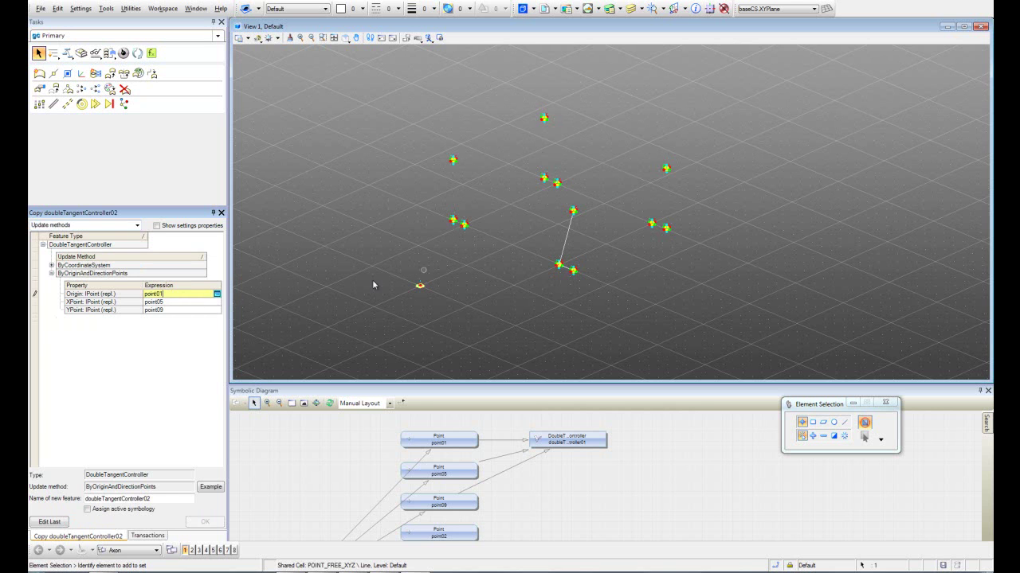
click(219, 294)
drag(468, 56, 447, 280)
click(310, 312)
click(311, 311)
click(311, 311)
click(311, 311)
click(310, 312)
click(310, 312)
click(311, 311)
click(310, 311)
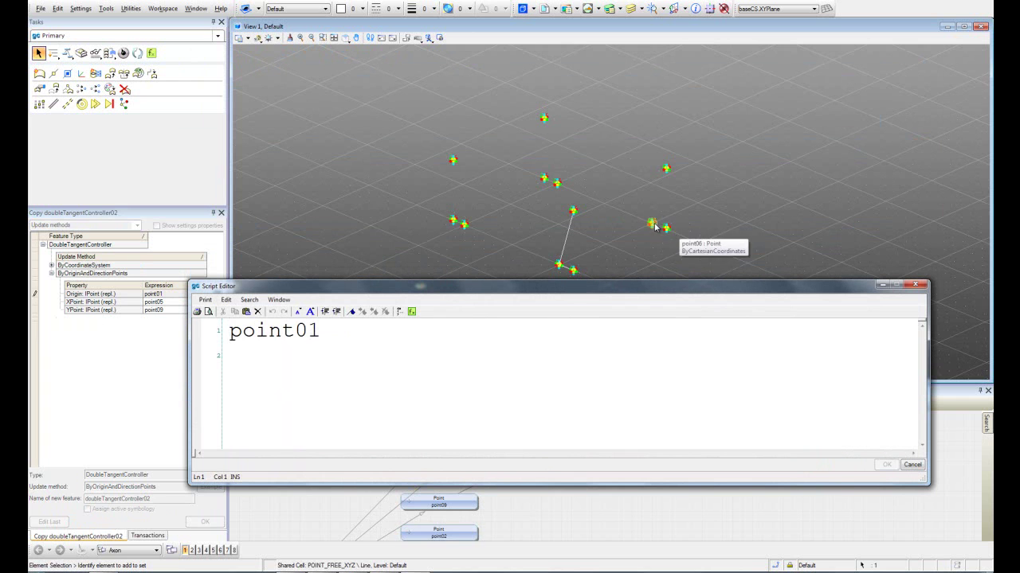
drag(362, 342, 315, 336)
text(2)
click(887, 465)
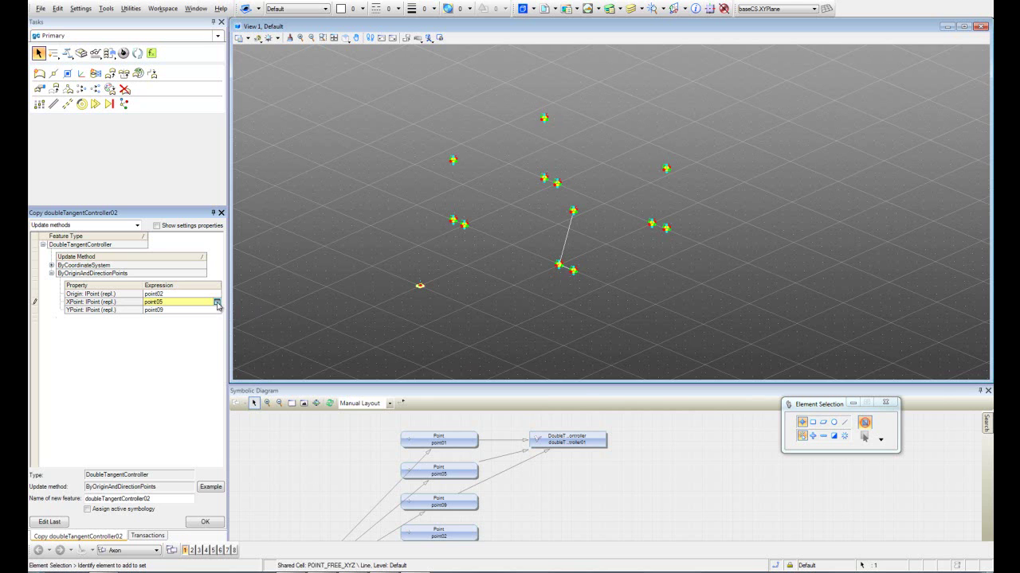
- Set the copy's XPoint to point06 and YPoint to point10, then create it
click(217, 302)
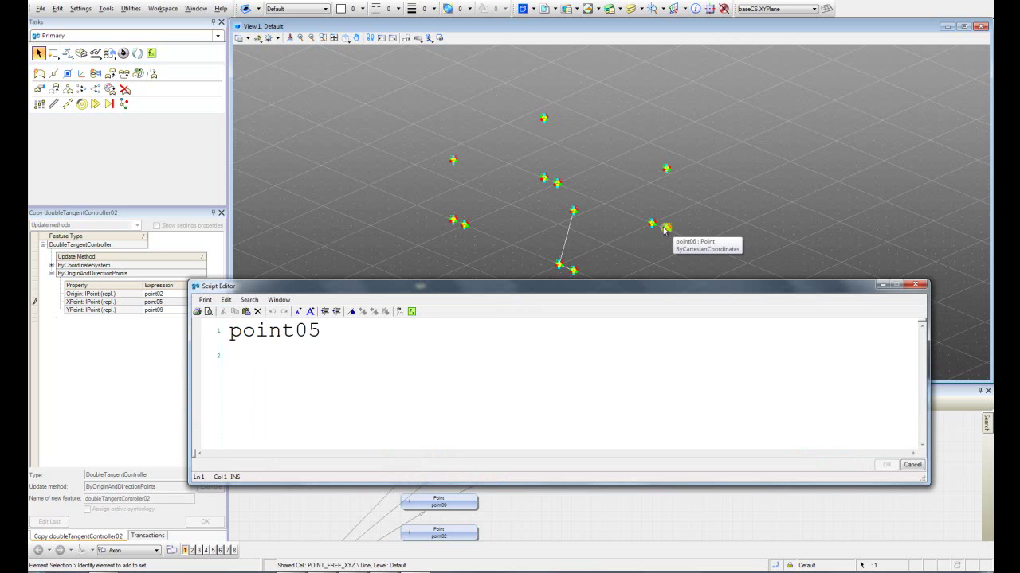
click(327, 329)
key(shift+Left)
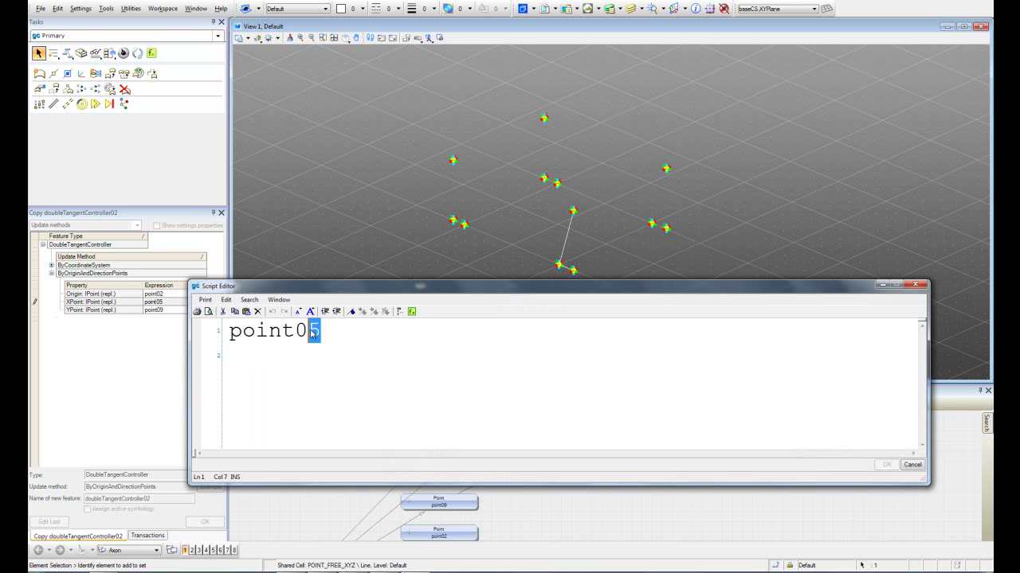
text(6)
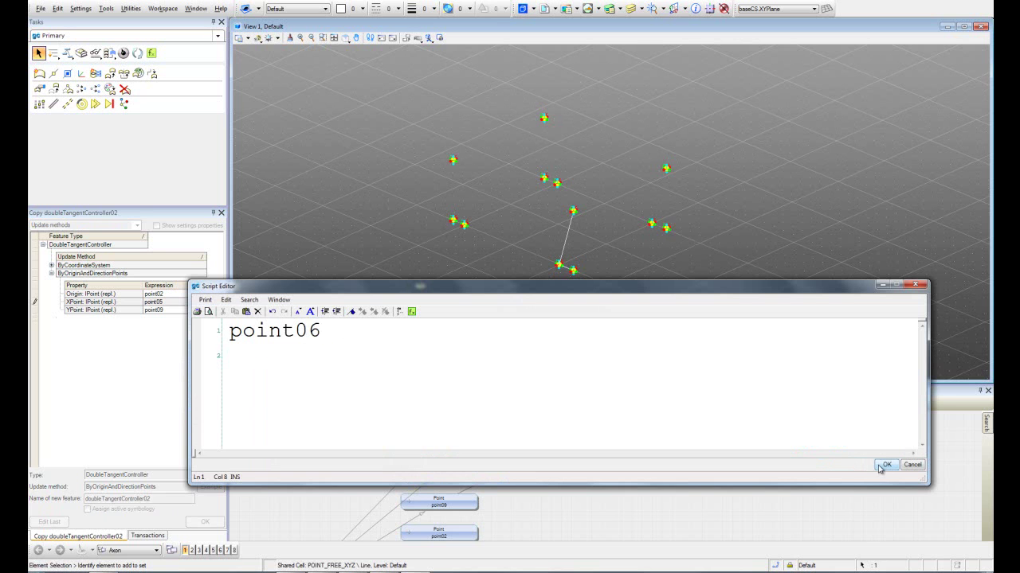
click(887, 464)
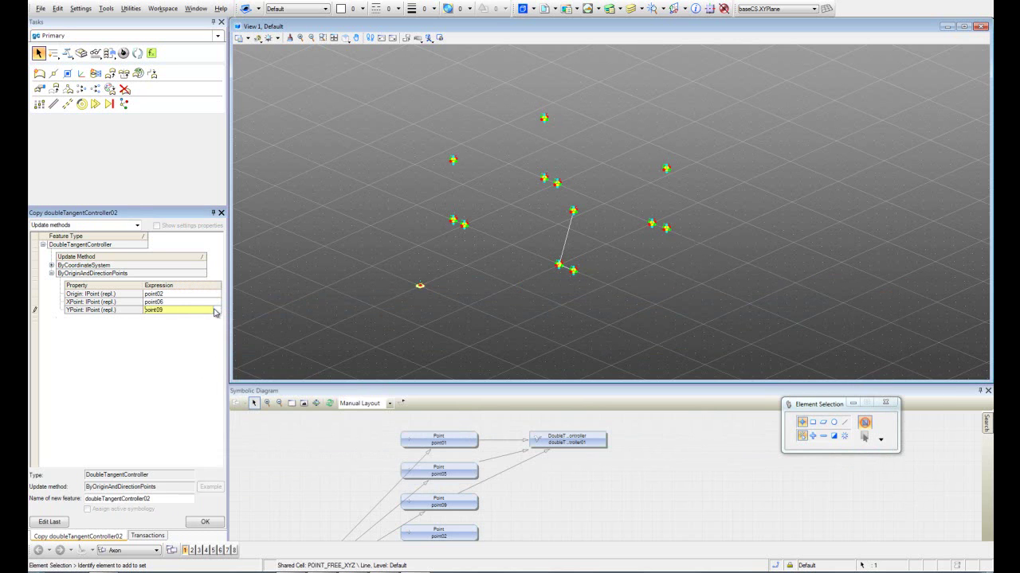
click(216, 310)
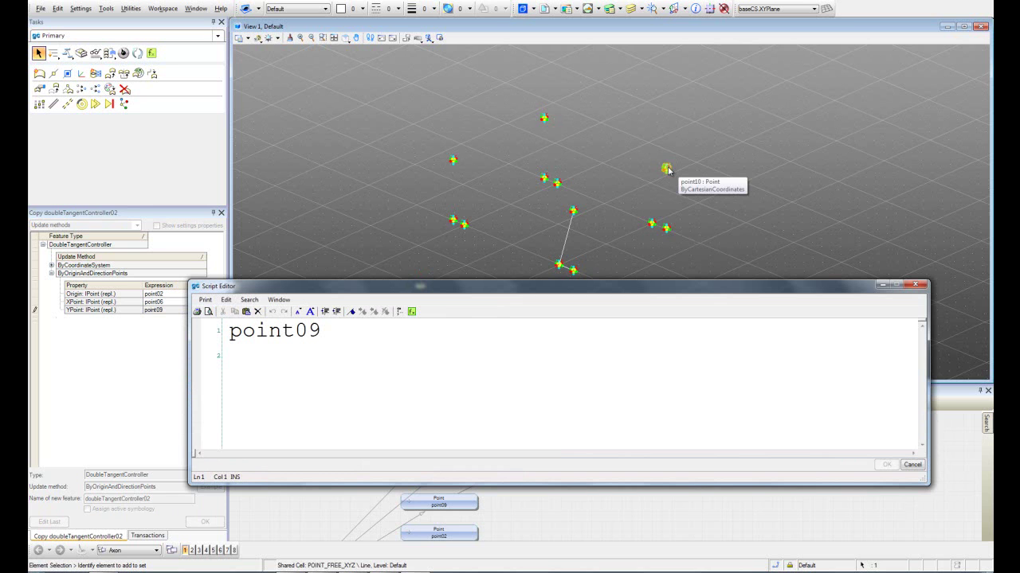
drag(323, 331, 300, 333)
text(10)
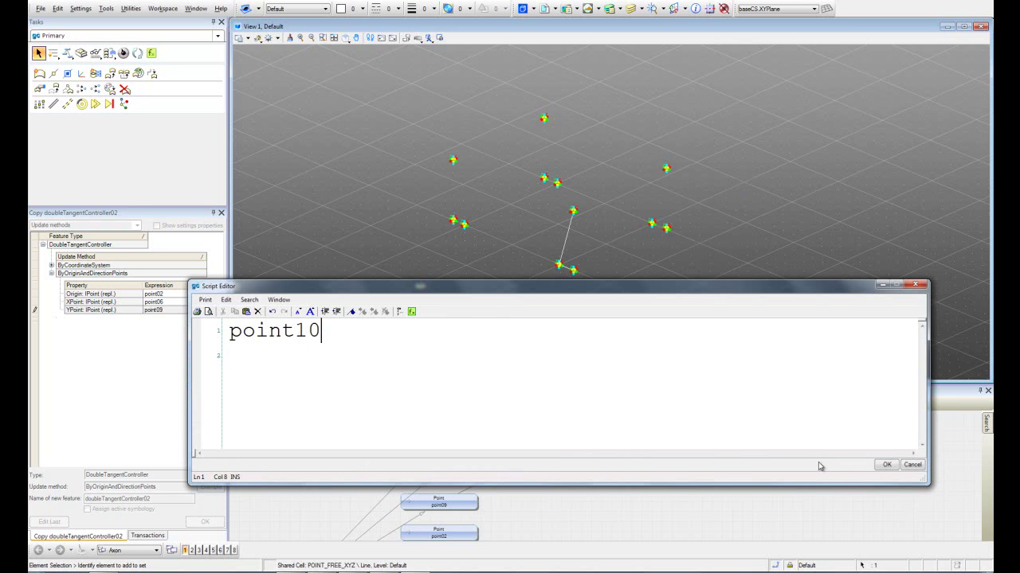
click(886, 464)
click(207, 522)
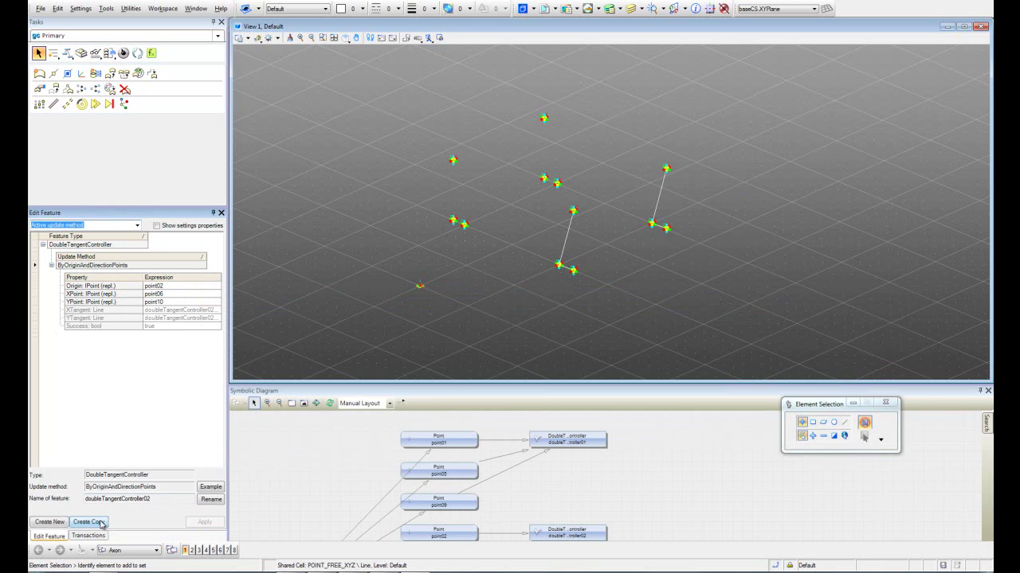
- Start another controller copy and change its Origin to point03
click(89, 522)
shift+middle_drag(724, 186, 537, 159)
shift+middle_drag(783, 230, 634, 227)
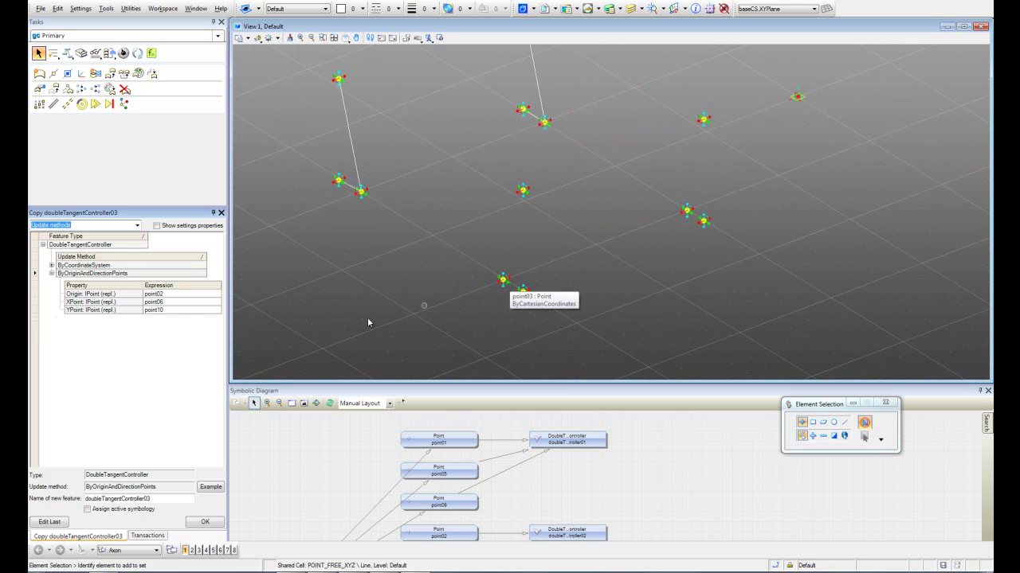
click(199, 295)
click(220, 294)
drag(316, 338, 308, 339)
text(3)
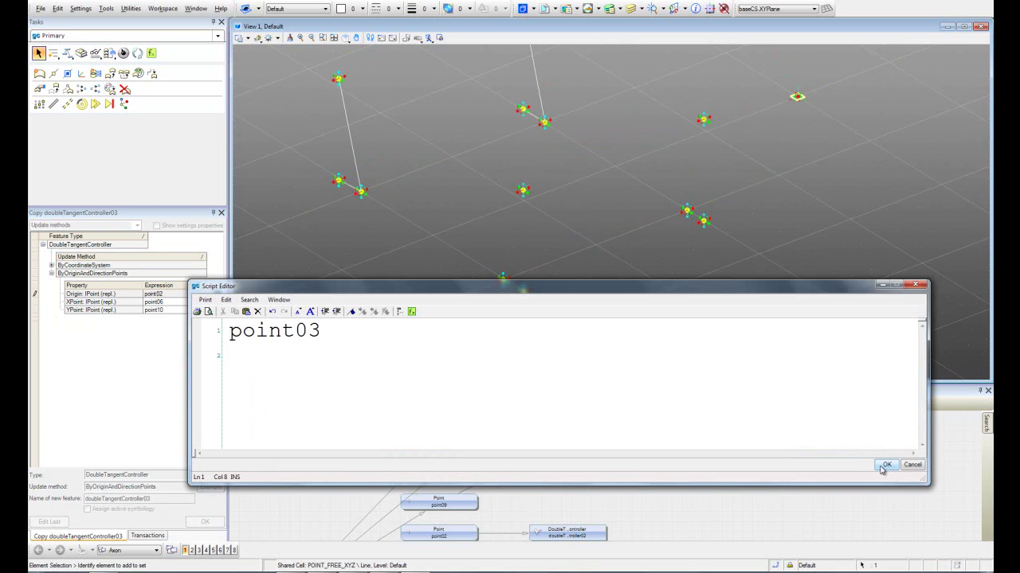
click(885, 465)
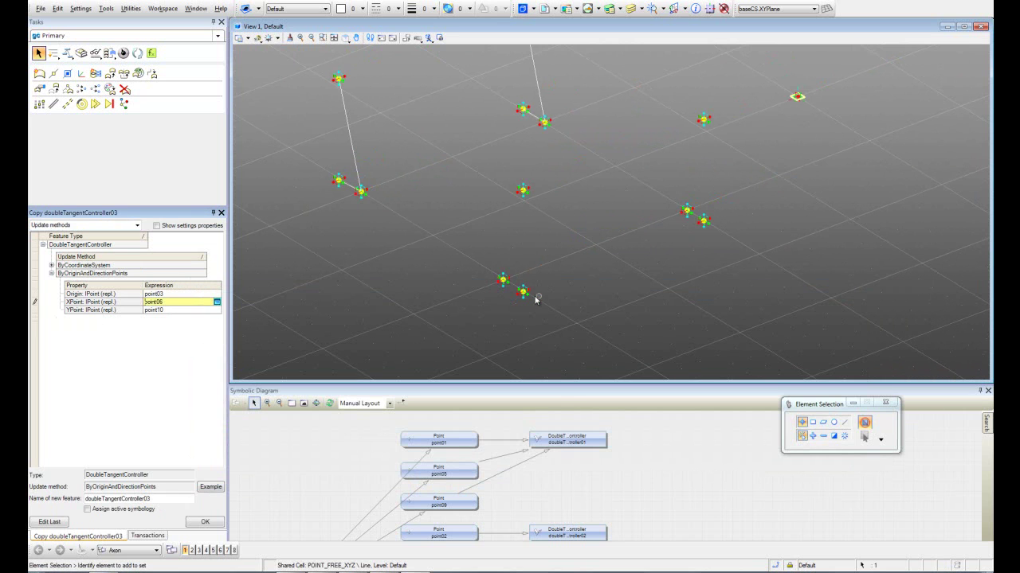
- Set XPoint to point07 and YPoint to point11, then create the third controller
click(217, 302)
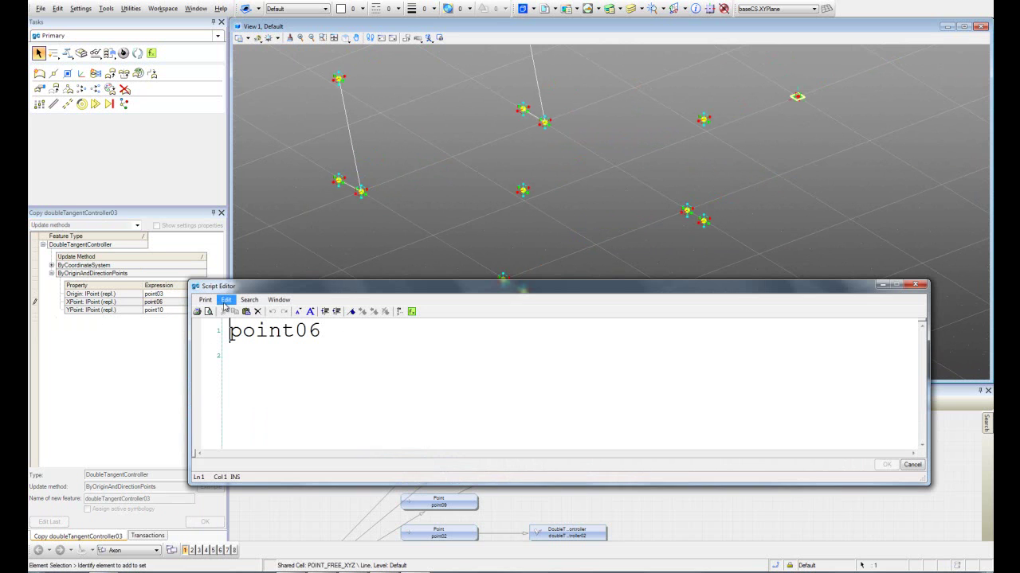
drag(321, 332, 308, 332)
text(7)
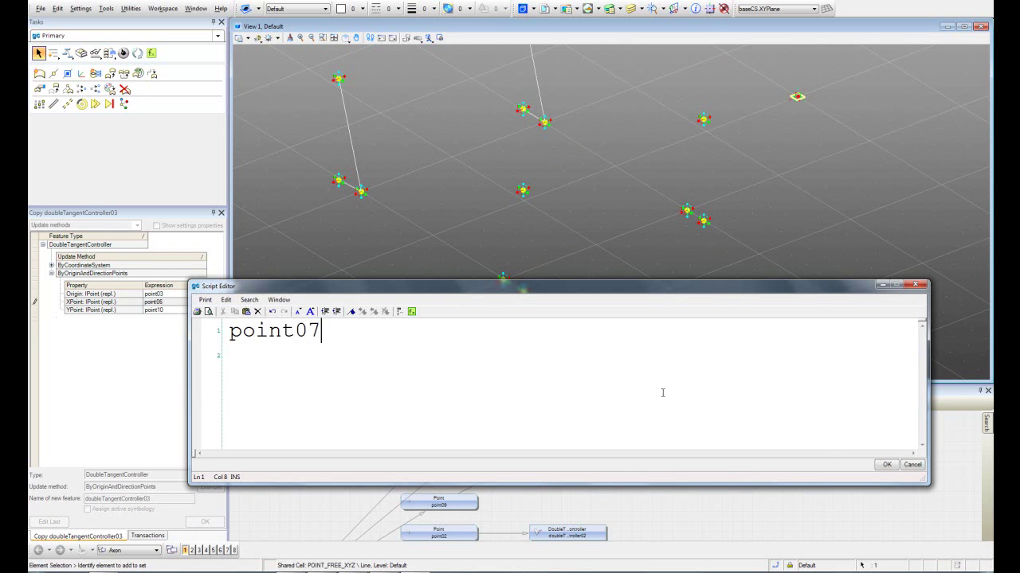
click(886, 466)
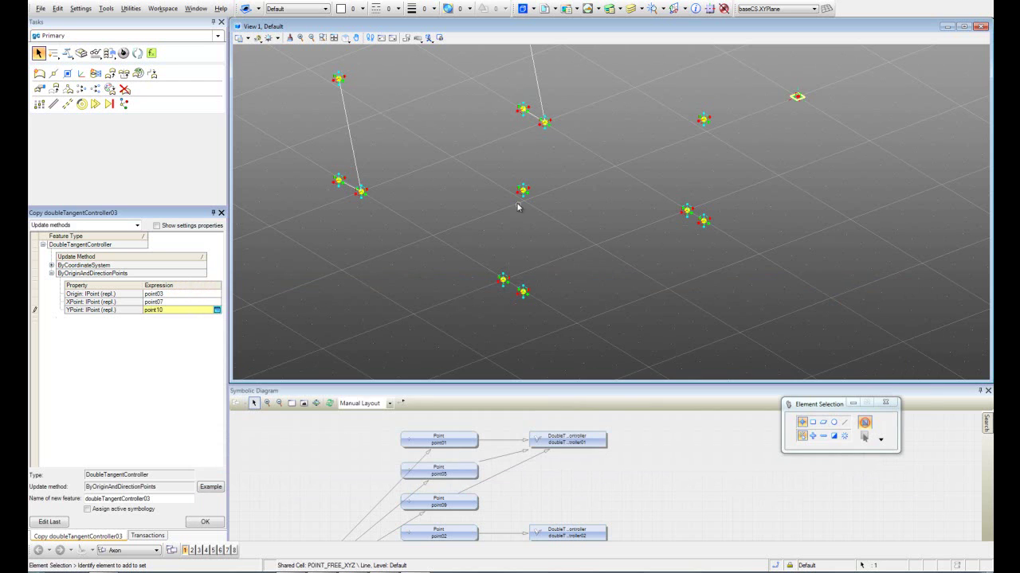
click(217, 311)
key(shift+Left)
text(1)
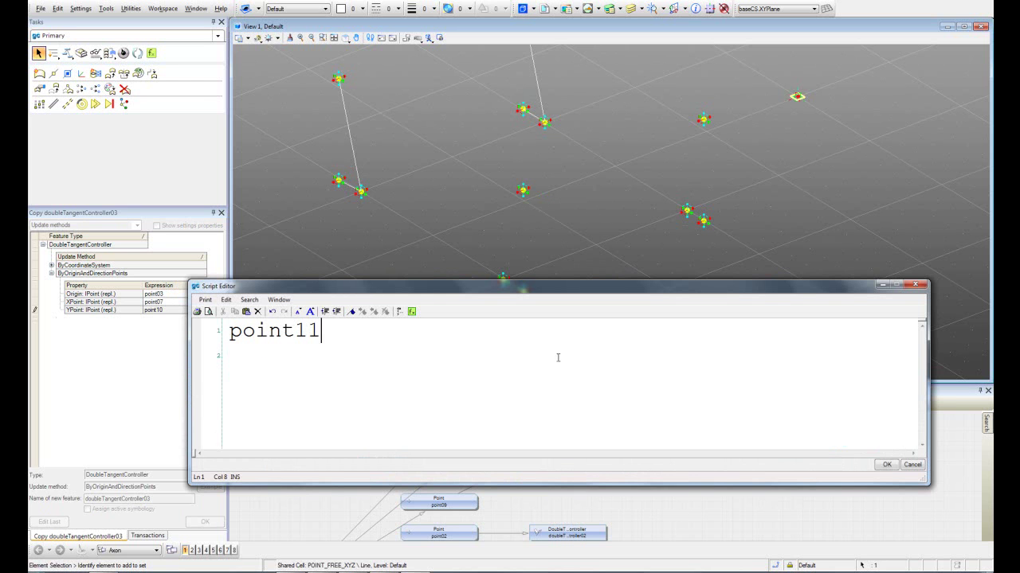
click(886, 466)
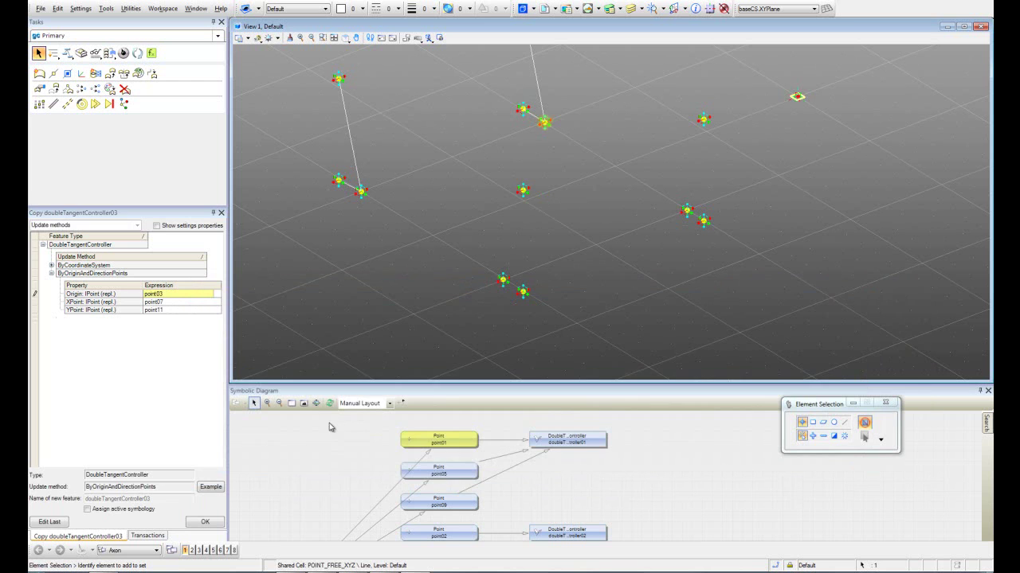
click(209, 522)
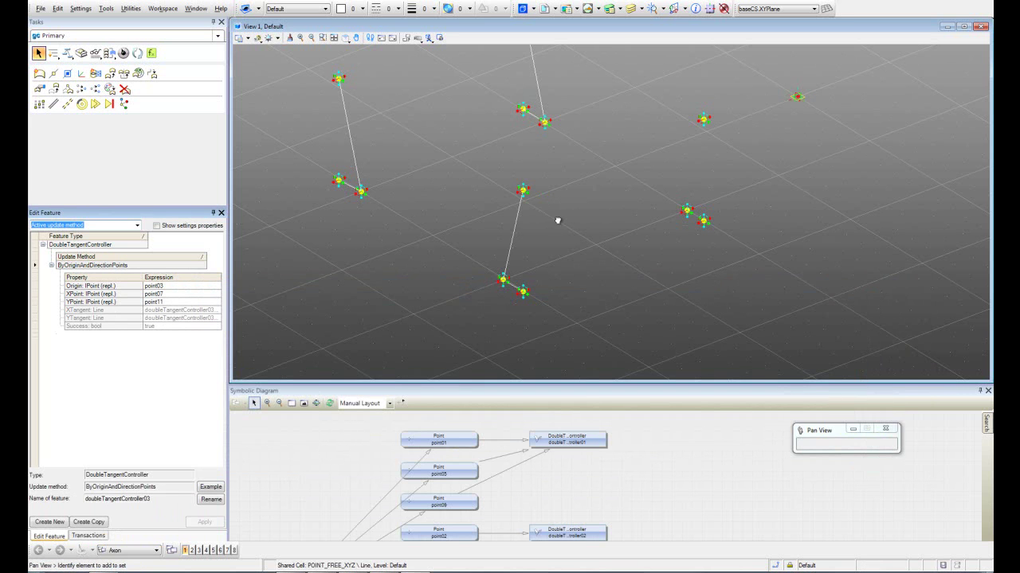
middle_drag(559, 218, 535, 246)
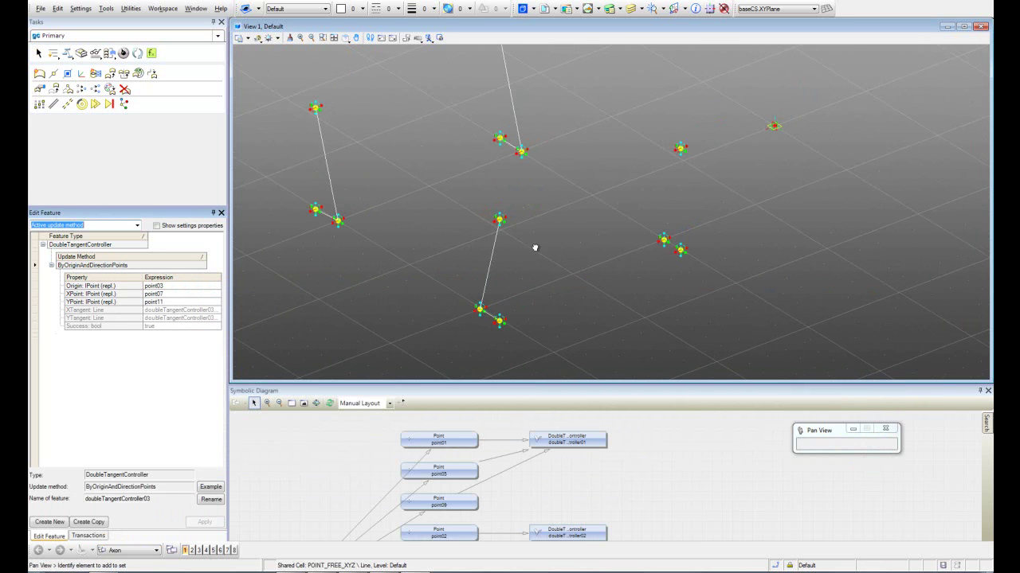
- Start another controller copy and change its Origin to point04
click(89, 522)
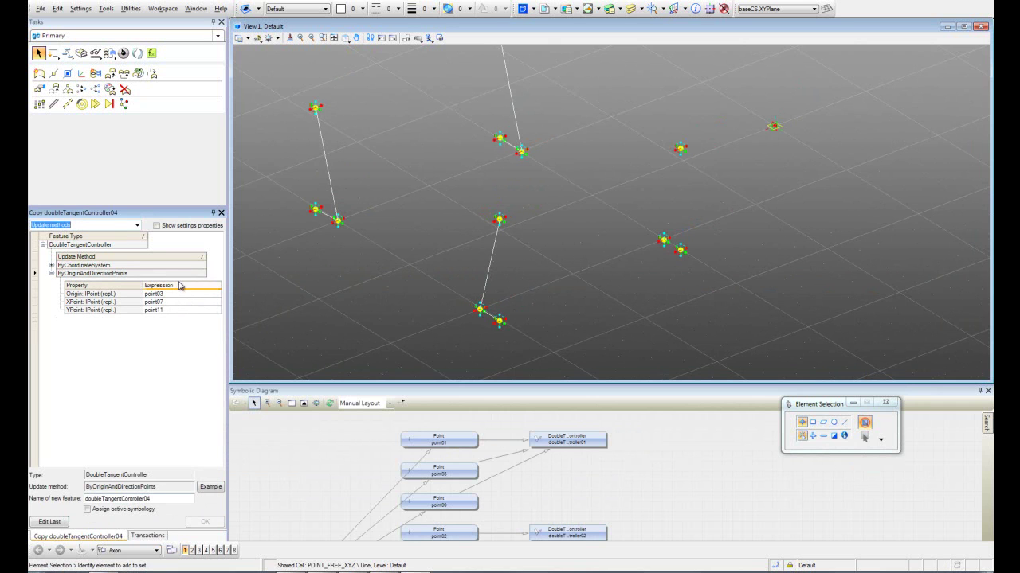
click(171, 295)
click(217, 296)
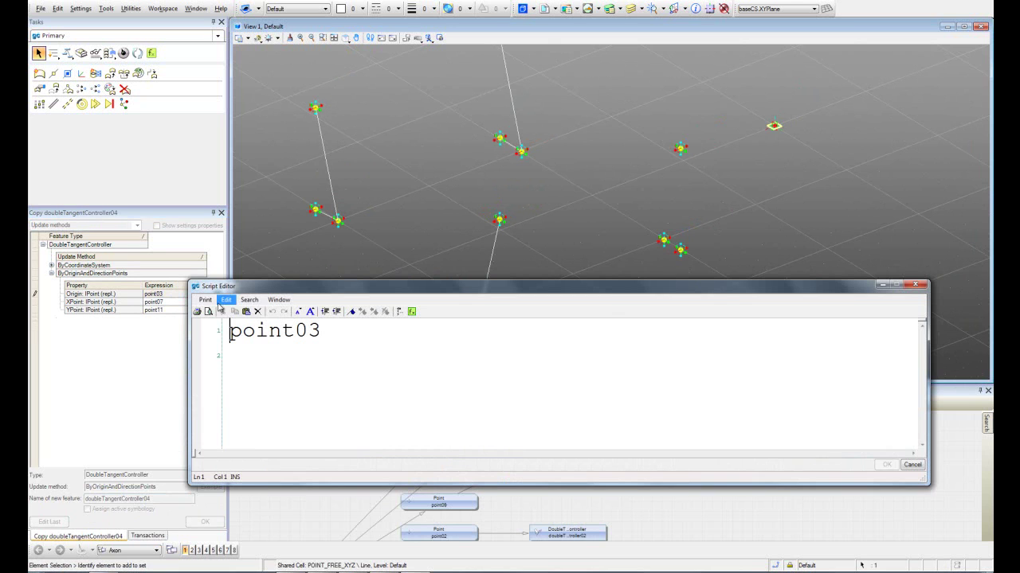
drag(322, 331, 310, 330)
text(4)
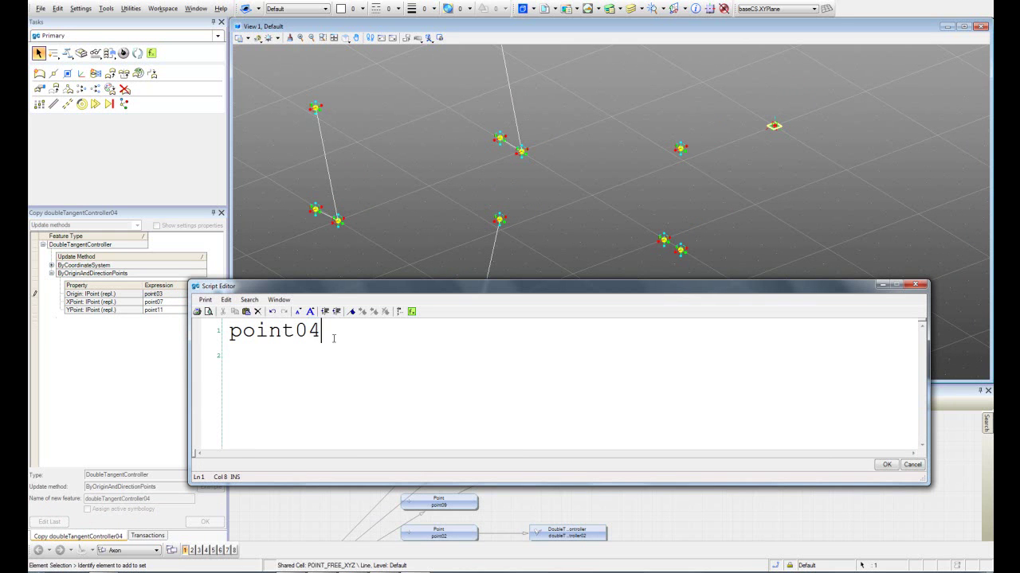
click(887, 465)
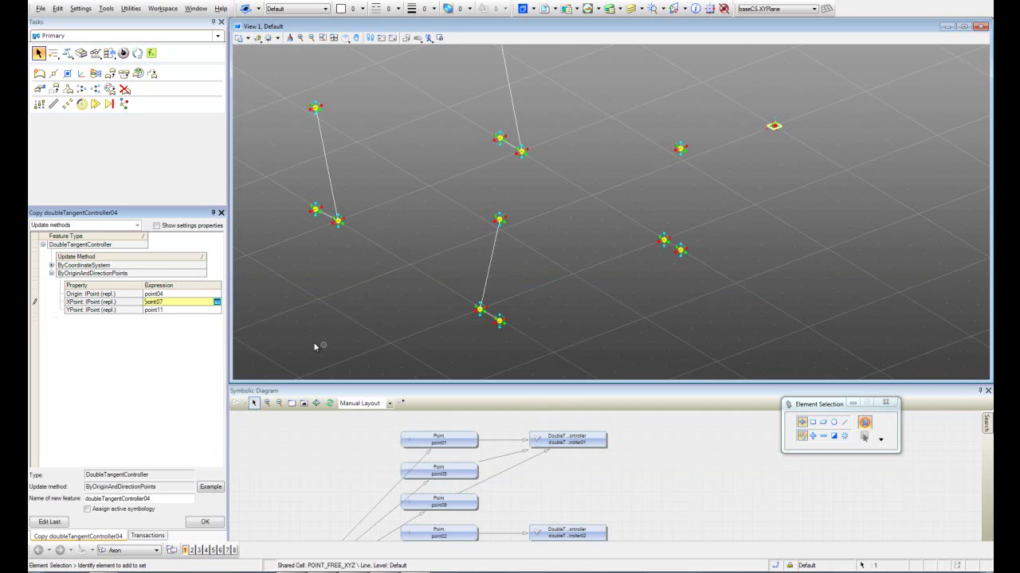
- Set XPoint to point08 and YPoint to point12, then orbit to view all four controllers
click(216, 304)
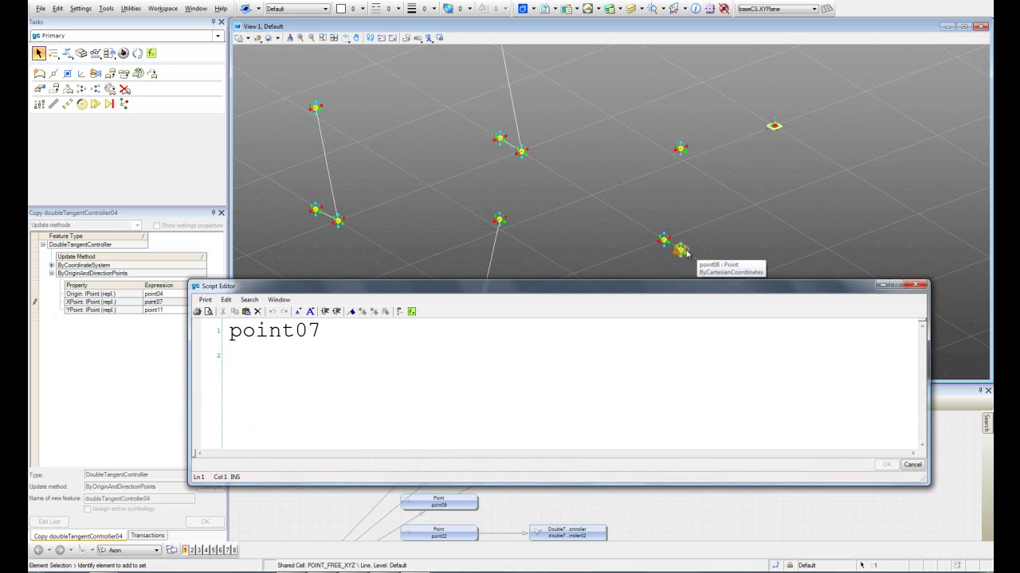
click(326, 332)
key(shift+Left)
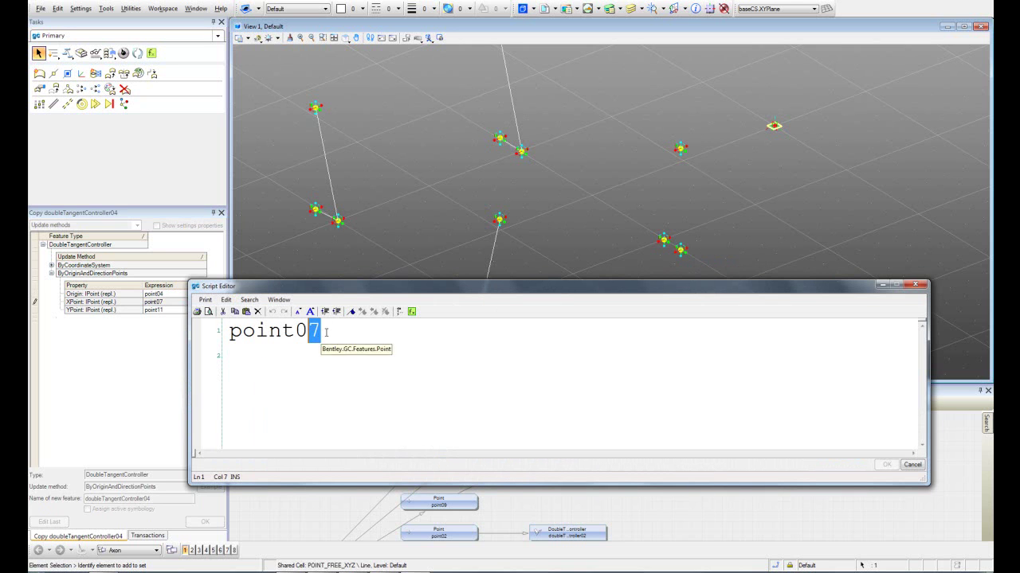
text(8)
click(884, 466)
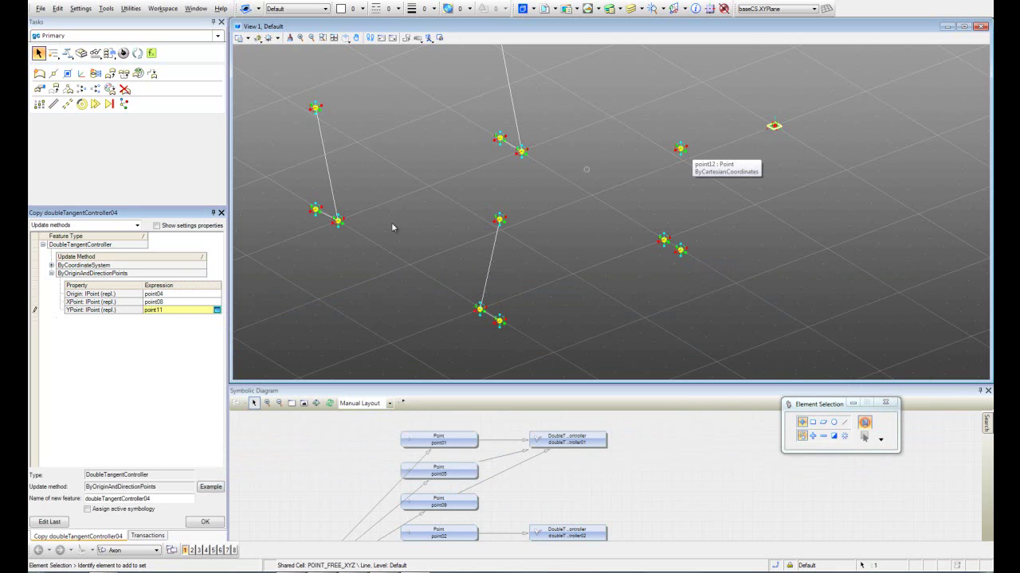
click(215, 312)
drag(319, 332, 307, 331)
text(2)
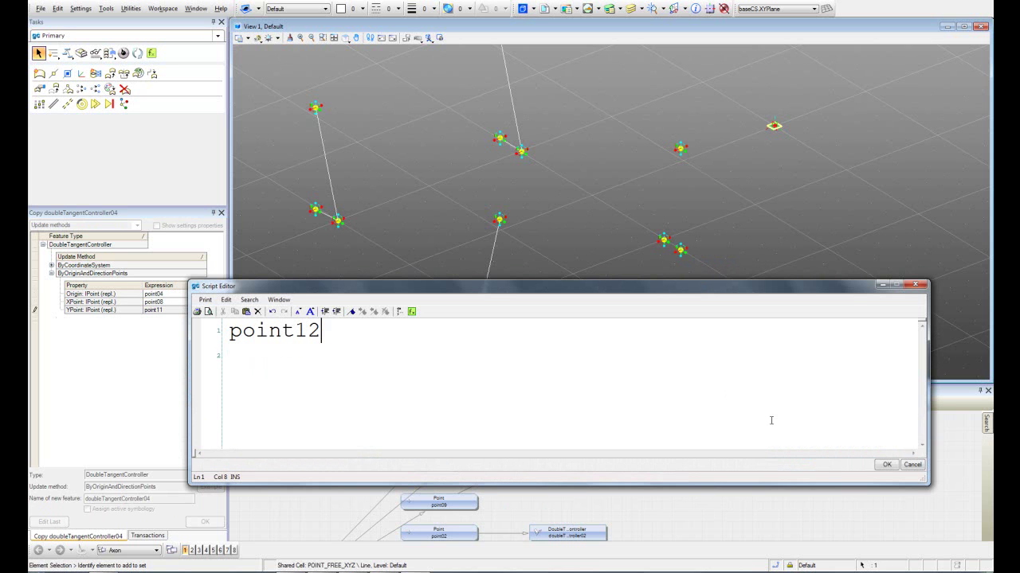
click(885, 465)
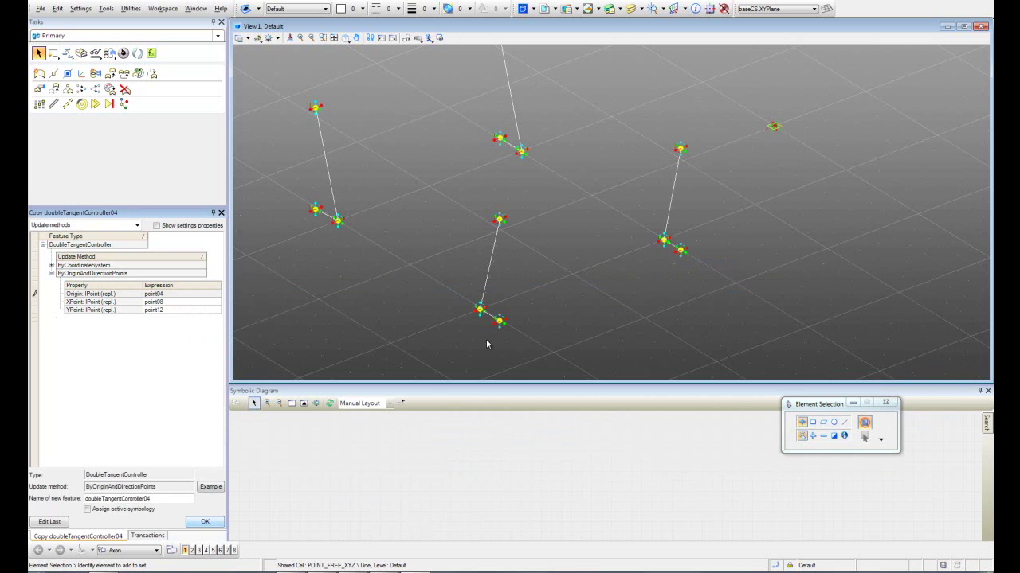
scroll(631, 277, down, 2)
shift+middle_drag(539, 239, 690, 291)
shift+middle_drag(555, 303, 758, 237)
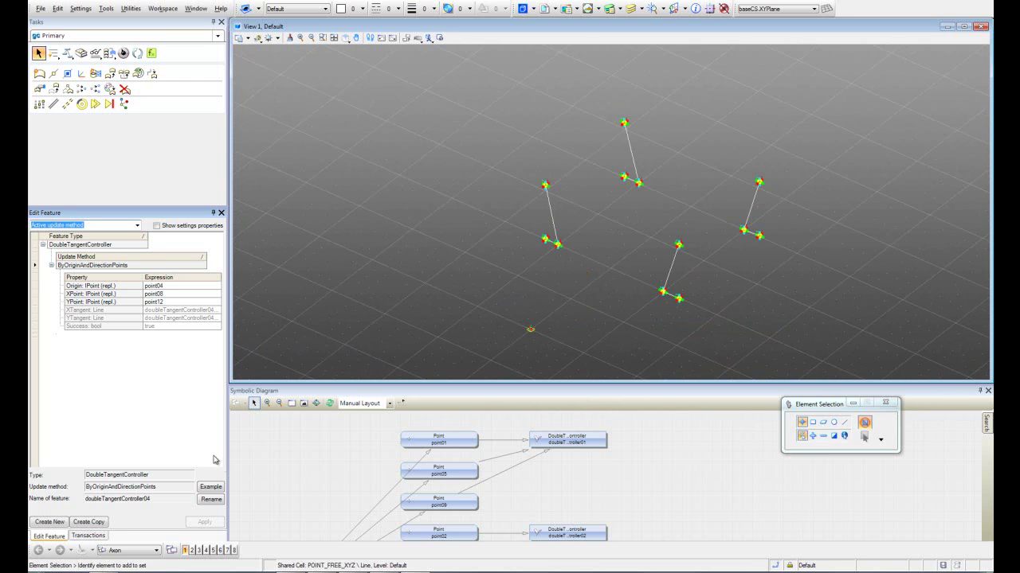
- Record the four double tangent controllers as a third transaction and reframe the Symbolic Diagram
click(88, 536)
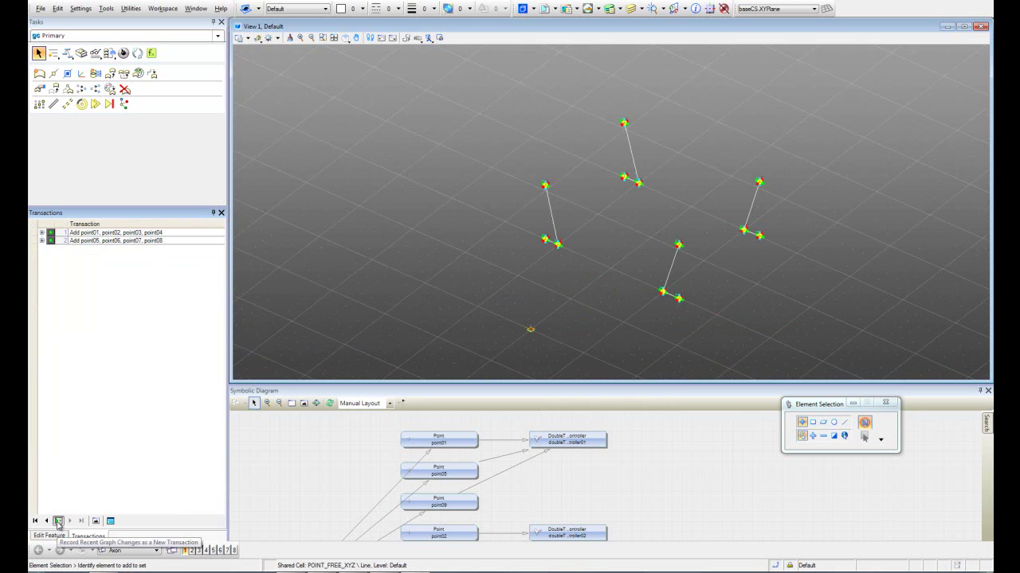
click(58, 521)
scroll(346, 470, down, 3)
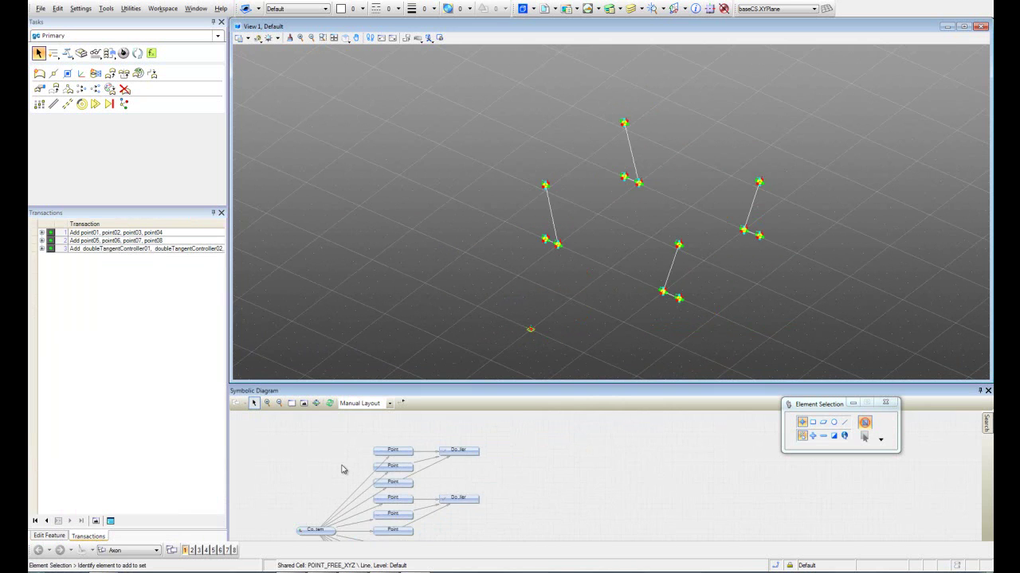
scroll(464, 478, down, 3)
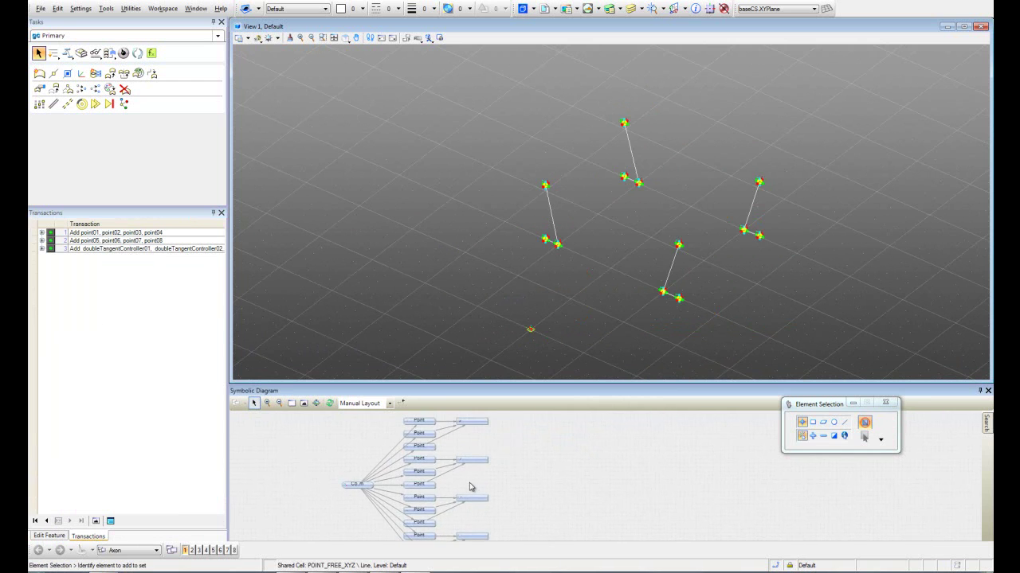
middle_drag(472, 487, 479, 475)
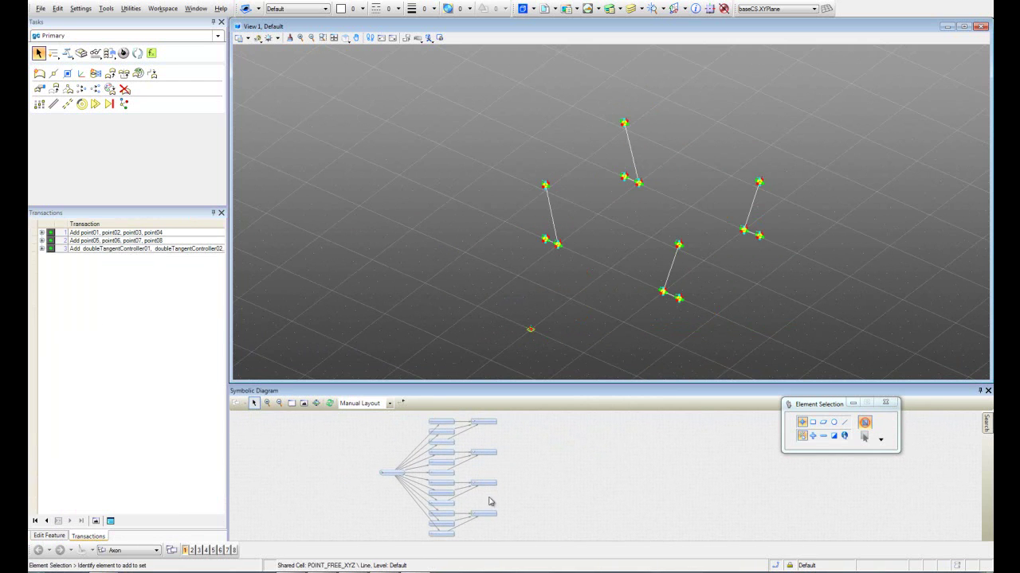
scroll(480, 427, up, 4)
scroll(480, 428, up, 2)
scroll(478, 430, down, 6)
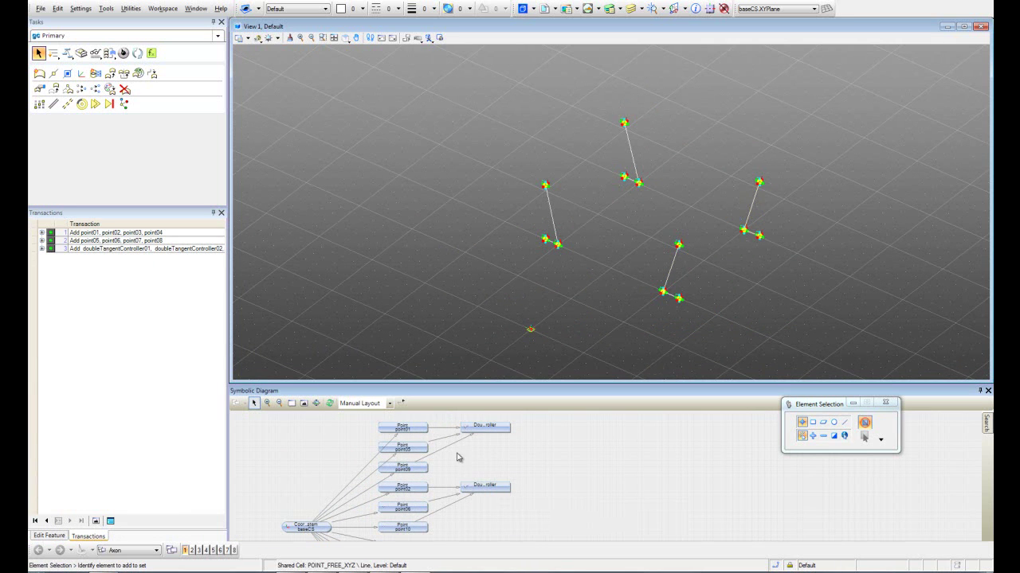
scroll(485, 443, down, 2)
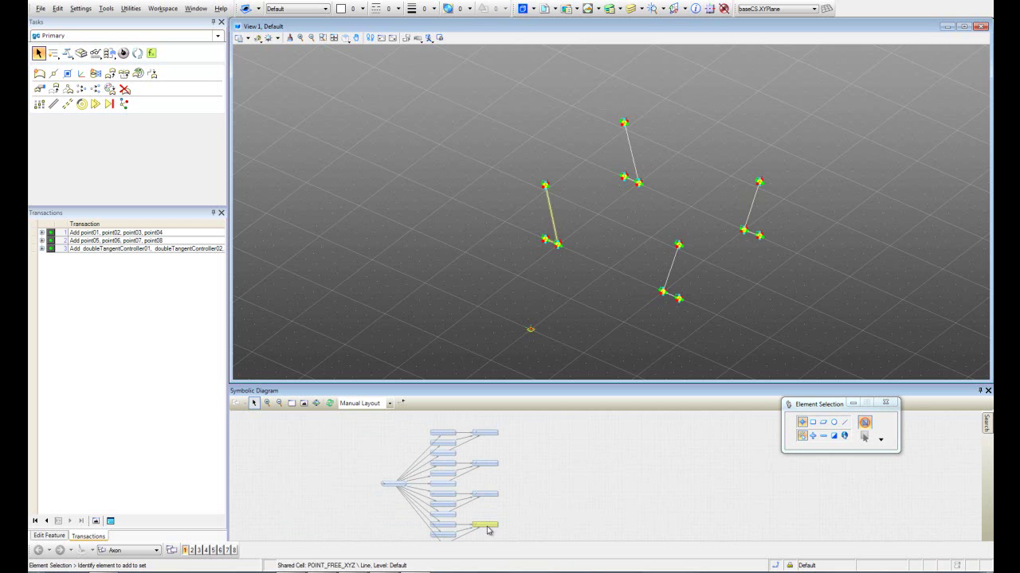
drag(588, 333, 545, 312)
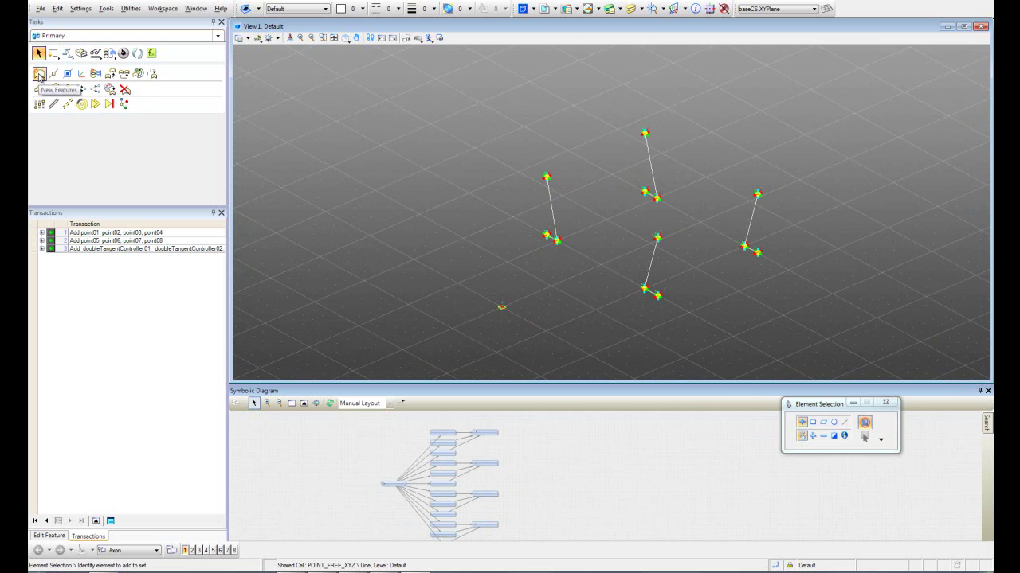
- Start bsplineSurface01 with FromTangentControllers and open the Script Editor for its TangentControllers input
click(39, 74)
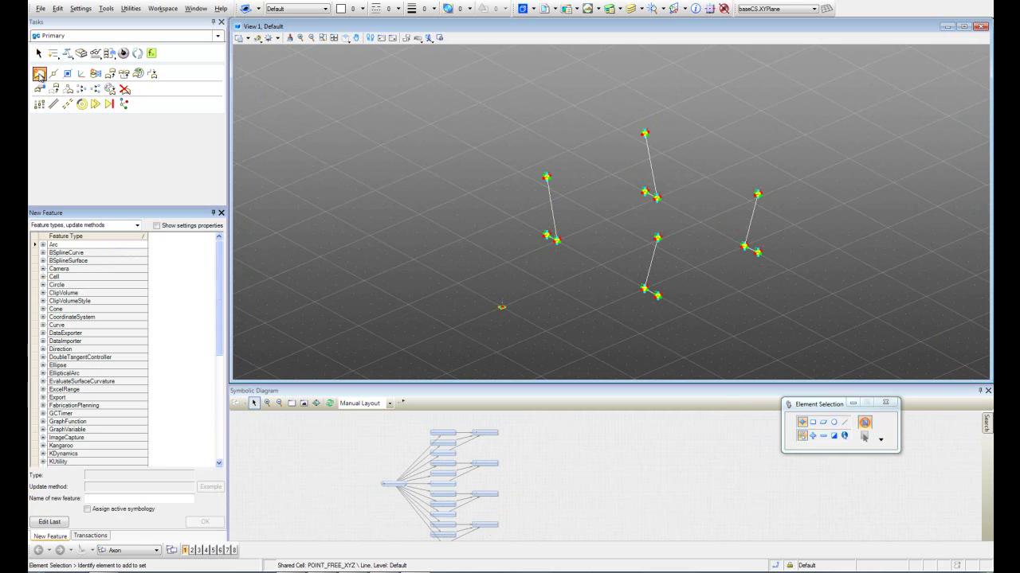
click(43, 261)
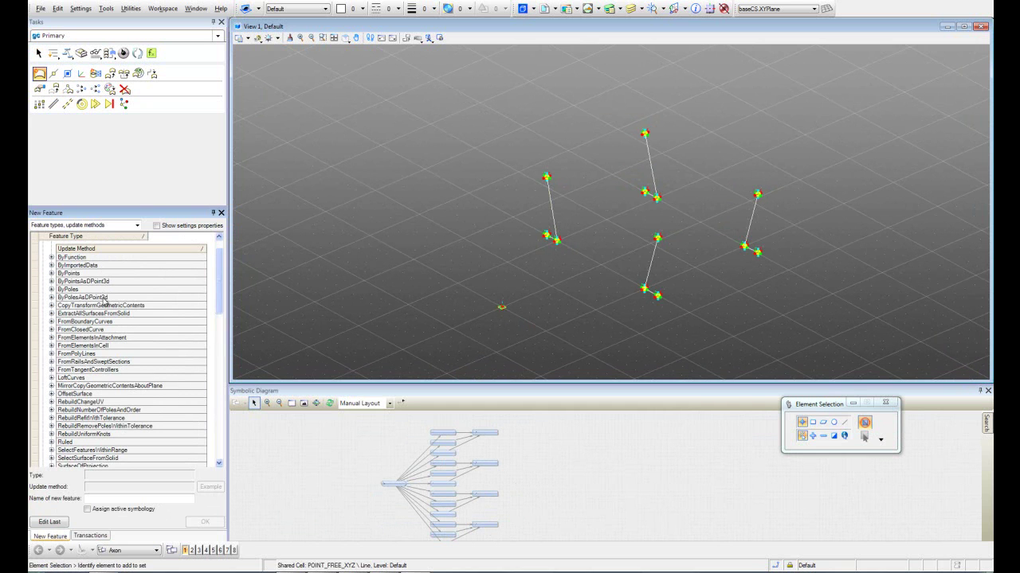
click(76, 371)
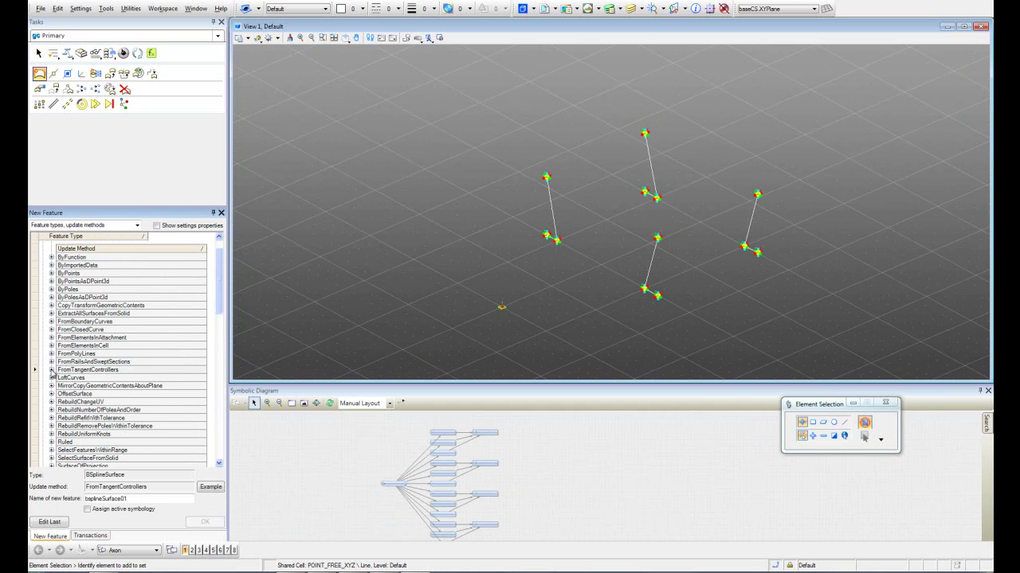
click(51, 371)
click(150, 391)
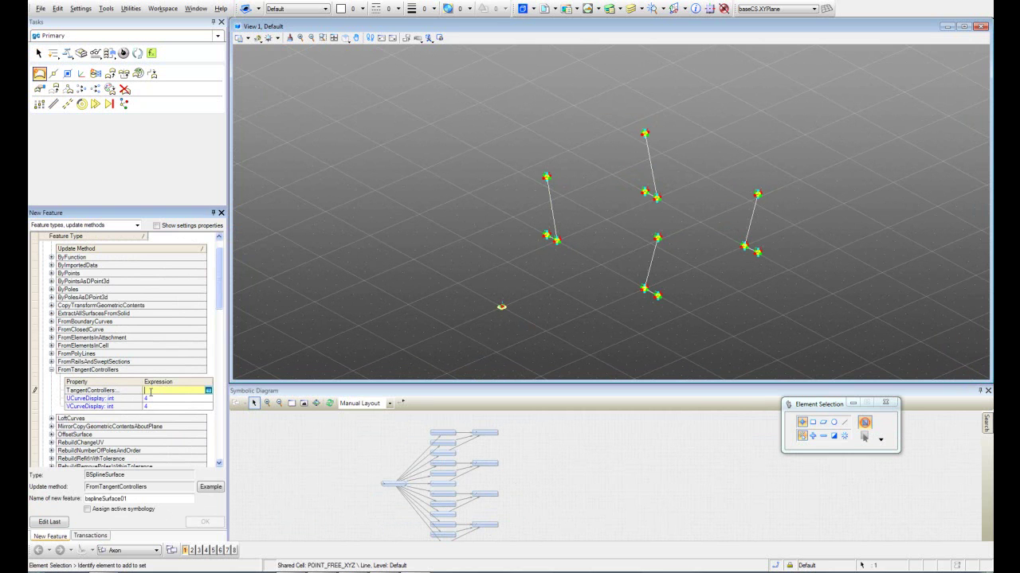
click(208, 392)
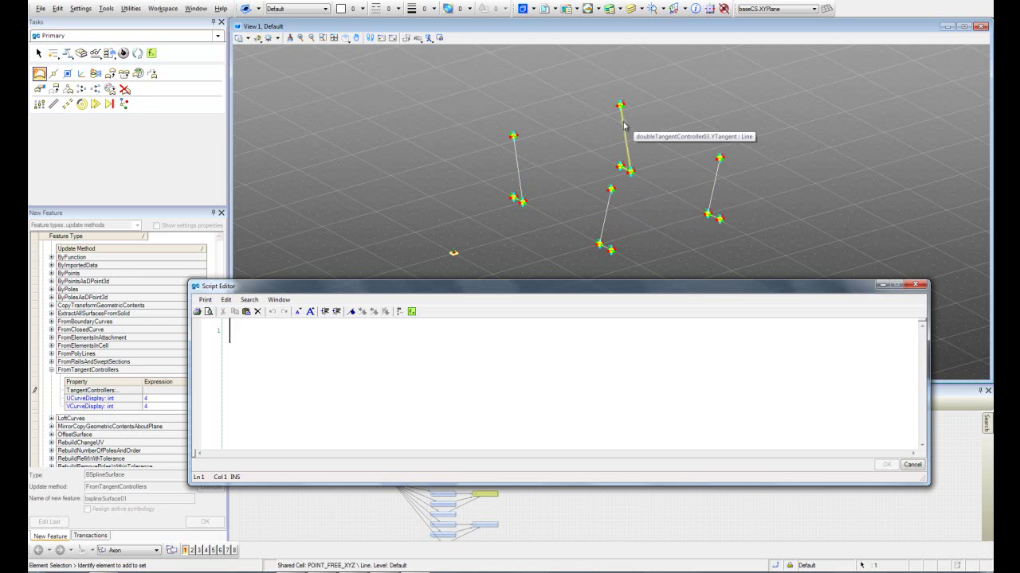
- Dock the Script Editor and begin the expression with doubleTangentController01 and 02
text({ {)
drag(584, 291, 607, 217)
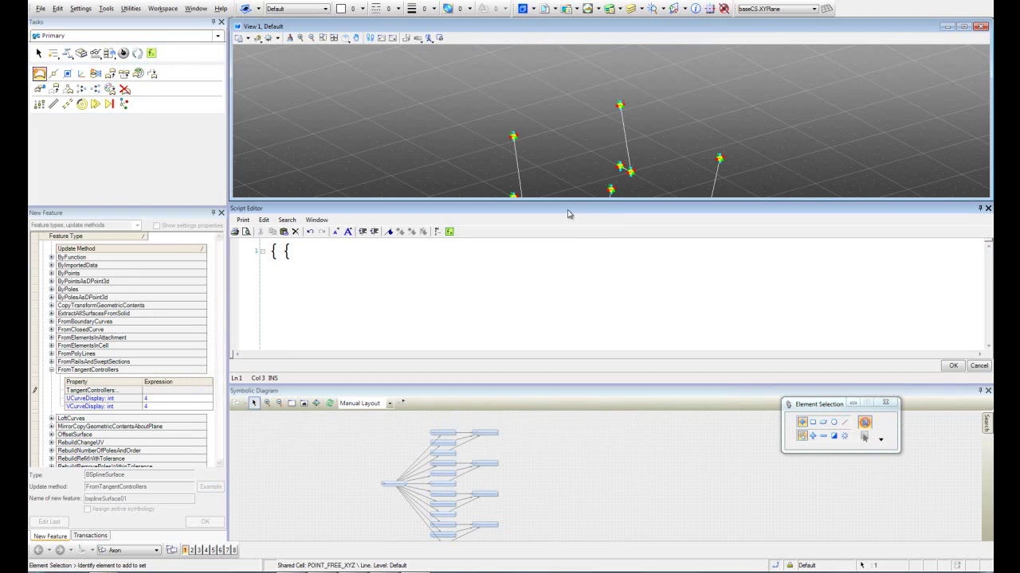
click(476, 433)
scroll(487, 443, up, 5)
click(502, 454)
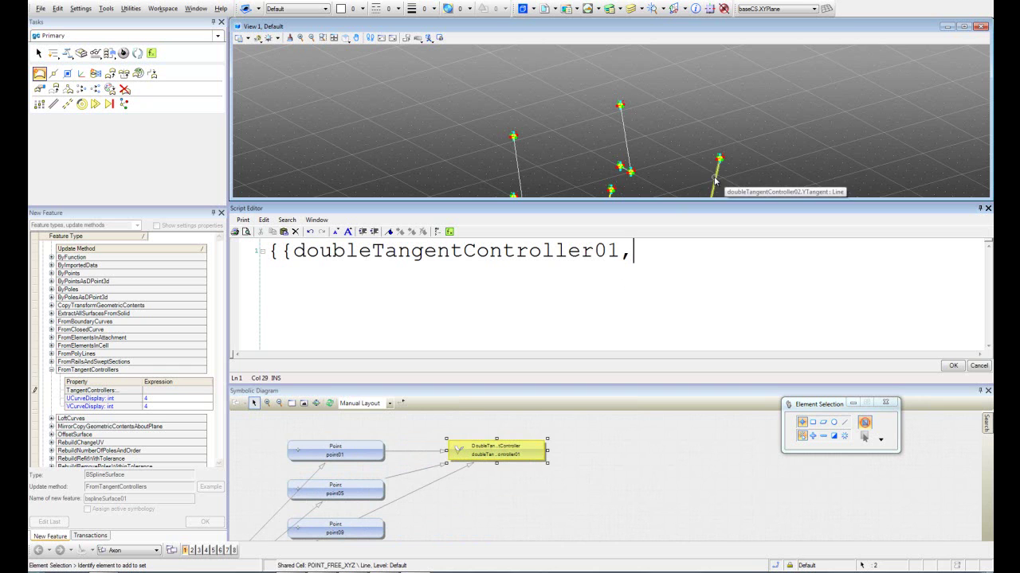
scroll(559, 458, down, 2)
scroll(559, 458, down, 2)
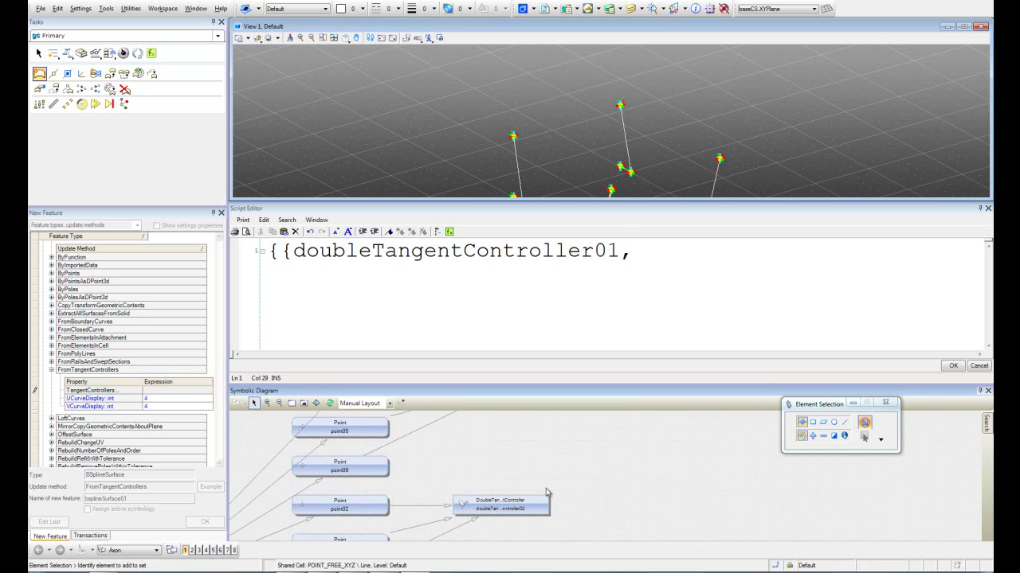
click(527, 510)
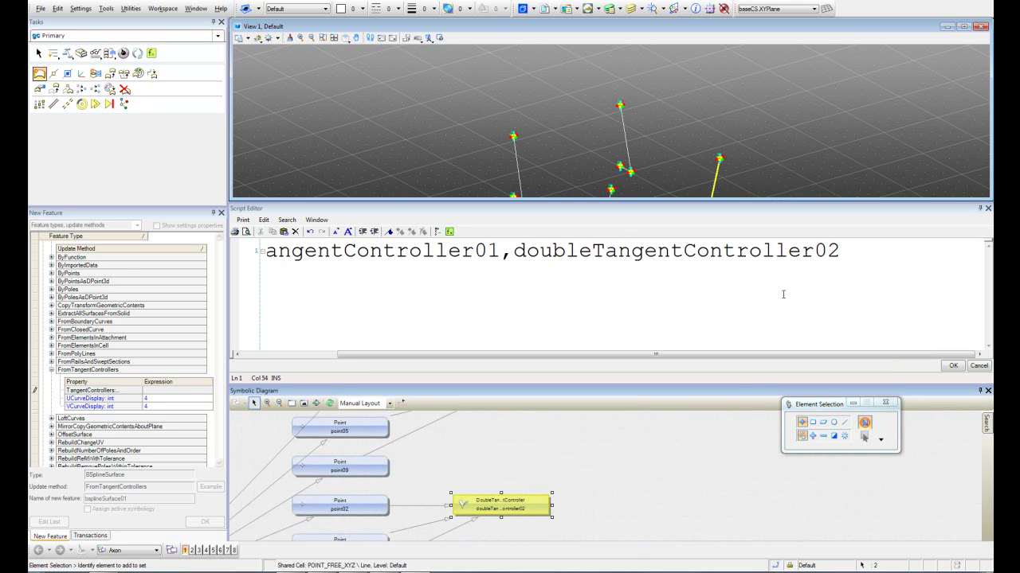
- Add doubleTangentController04 and 03 to the expression and close the braces
click(858, 250)
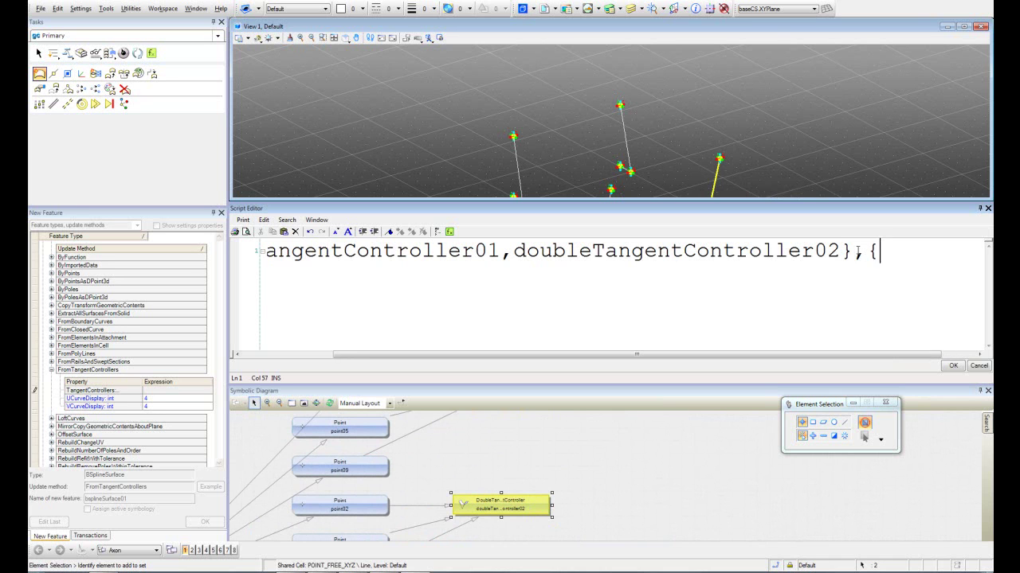
click(585, 518)
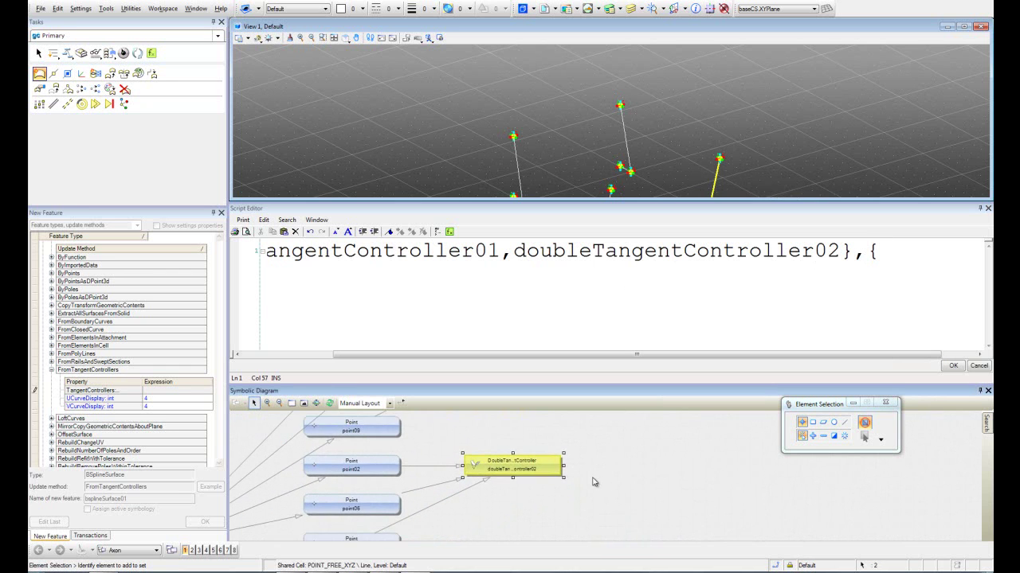
scroll(587, 478, down, 2)
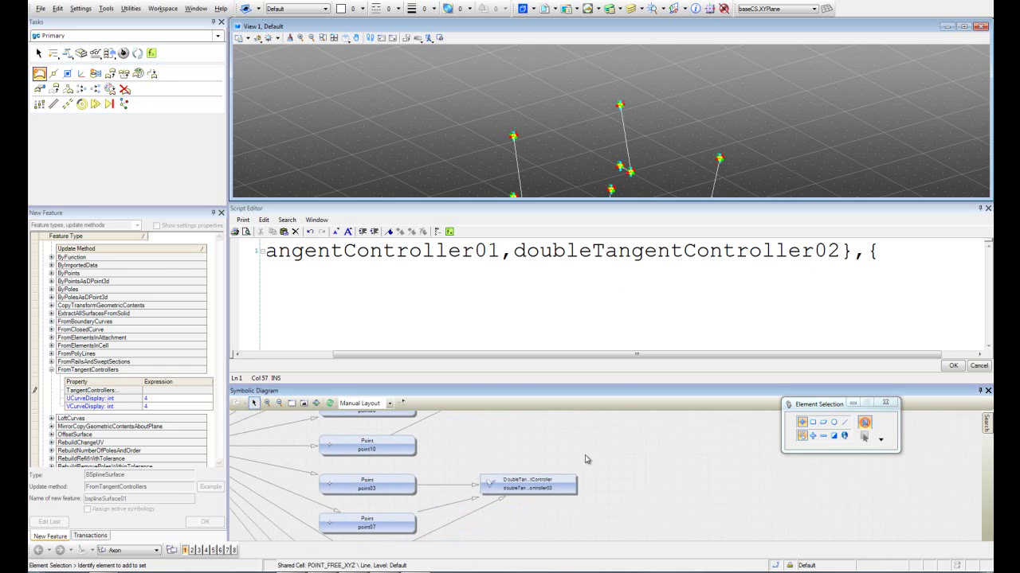
scroll(684, 131, down, 2)
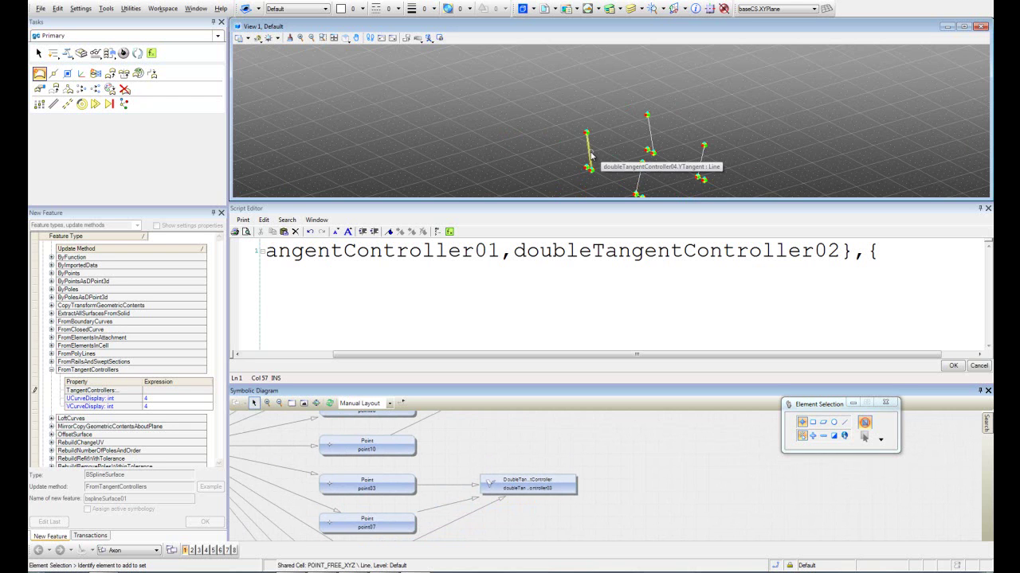
scroll(621, 494, down, 4)
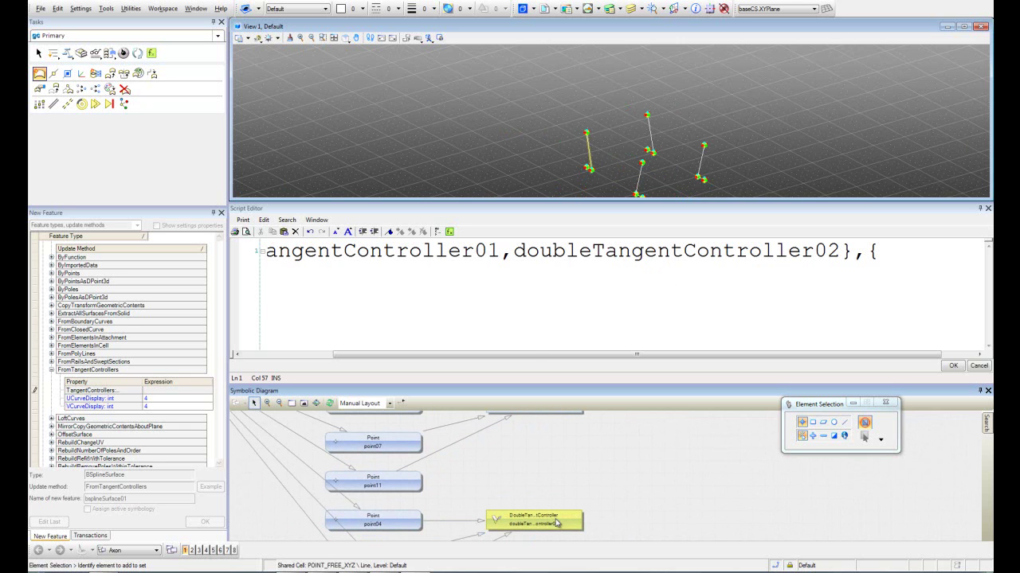
click(548, 525)
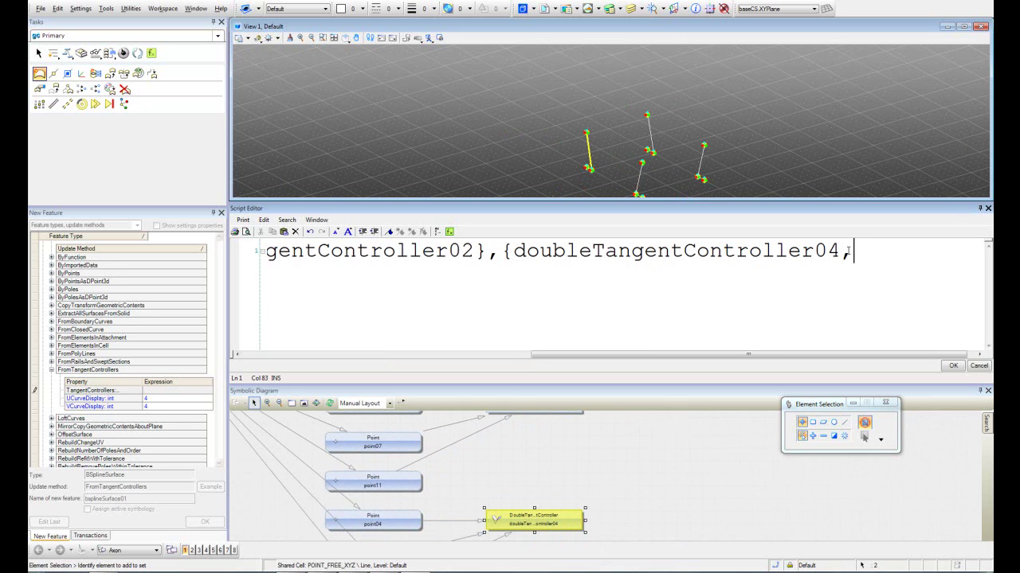
scroll(625, 479, up, 2)
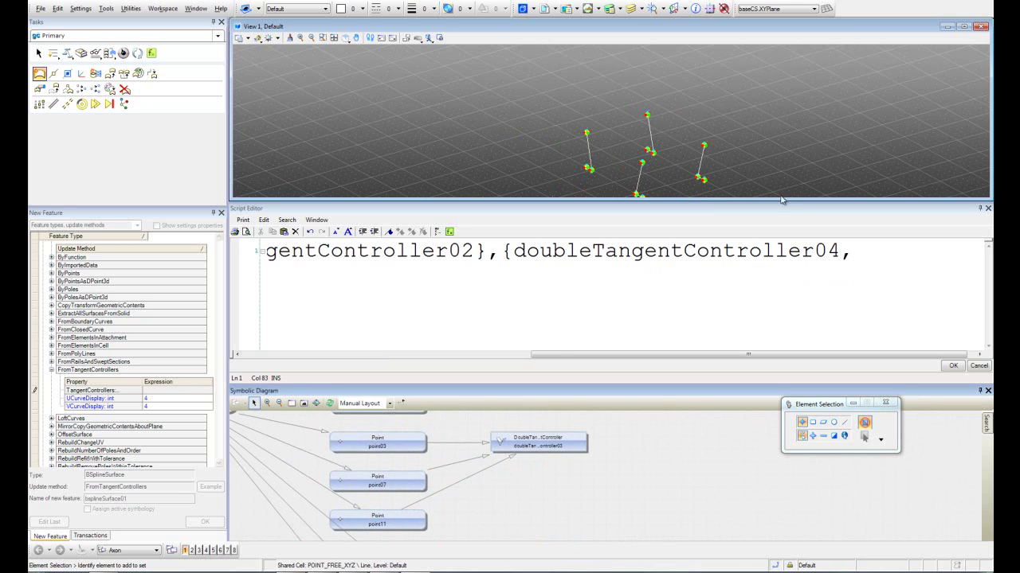
scroll(689, 161, up, 3)
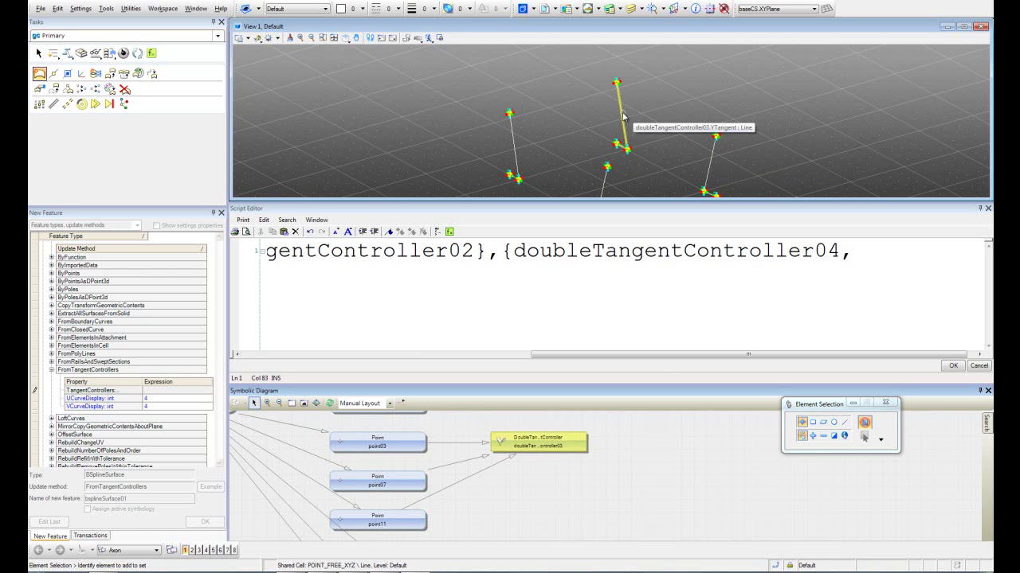
click(572, 449)
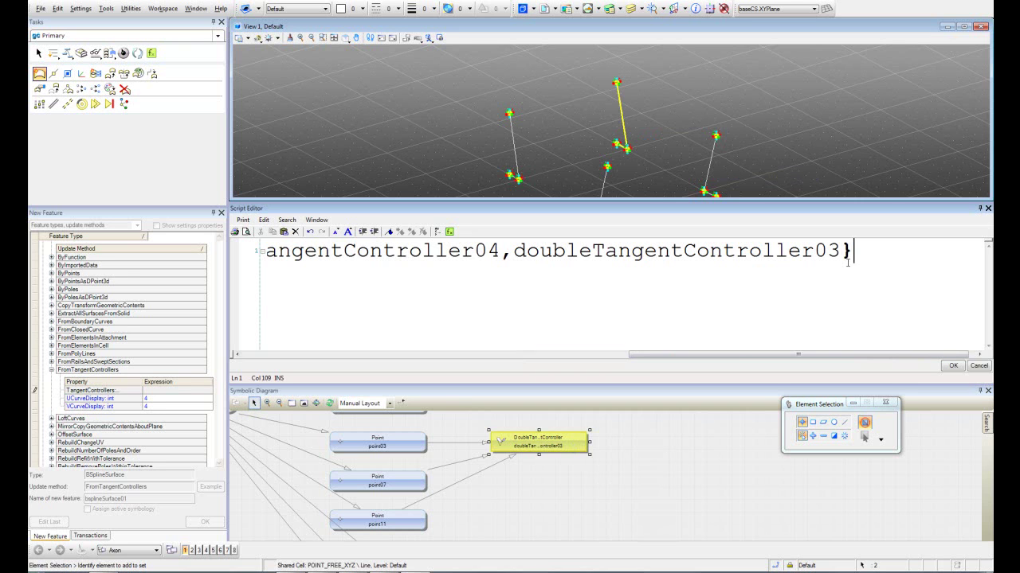
text(})
- Shrink the script font to one line, float the editor and accept the expression
click(336, 231)
click(336, 232)
click(335, 232)
click(335, 232)
click(335, 232)
click(336, 232)
drag(414, 216, 476, 268)
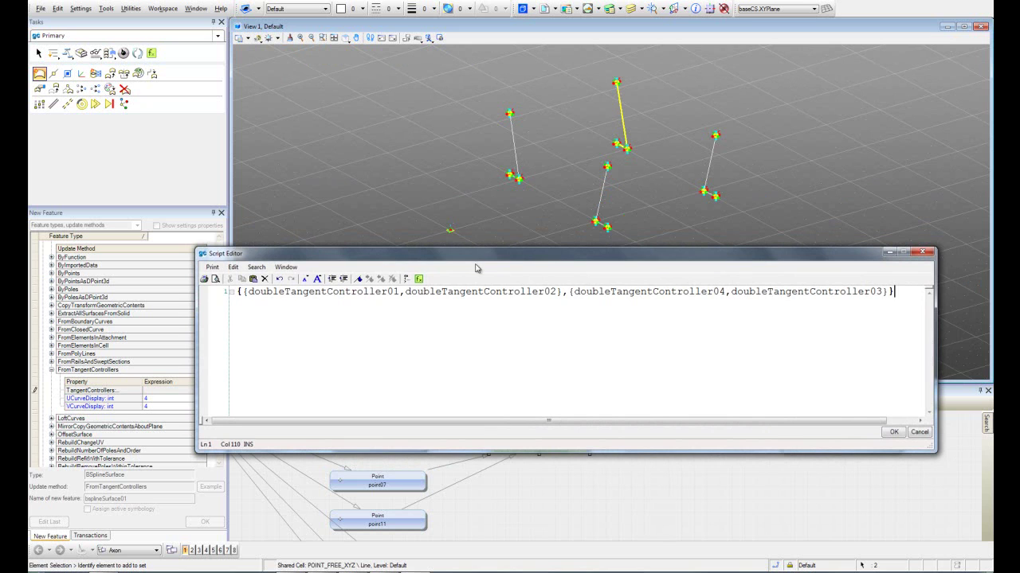
click(893, 433)
- Create bsplineSurface01 and render the view as Monochrome with Shadows
click(213, 524)
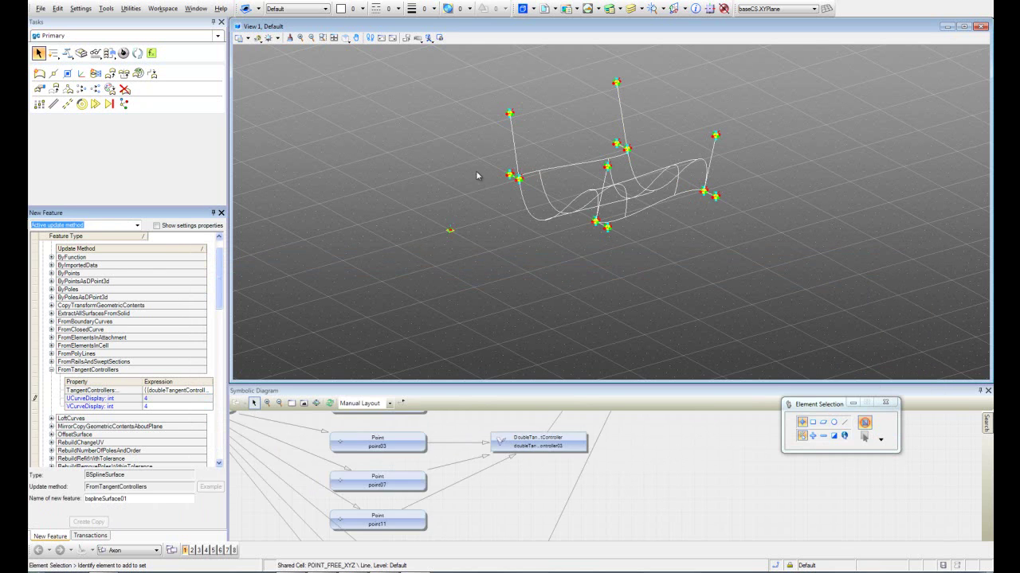
mouse_move(464, 181)
shift+middle_down()
mouse_move(451, 204)
mouse_move(462, 205)
mouse_move(455, 186)
mouse_move(467, 201)
shift+middle_up()
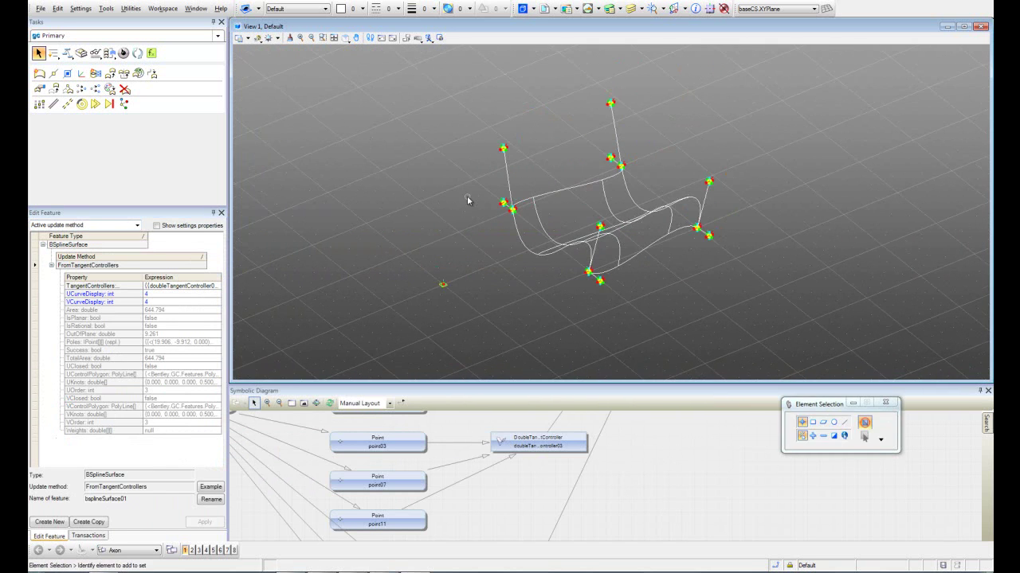
click(257, 38)
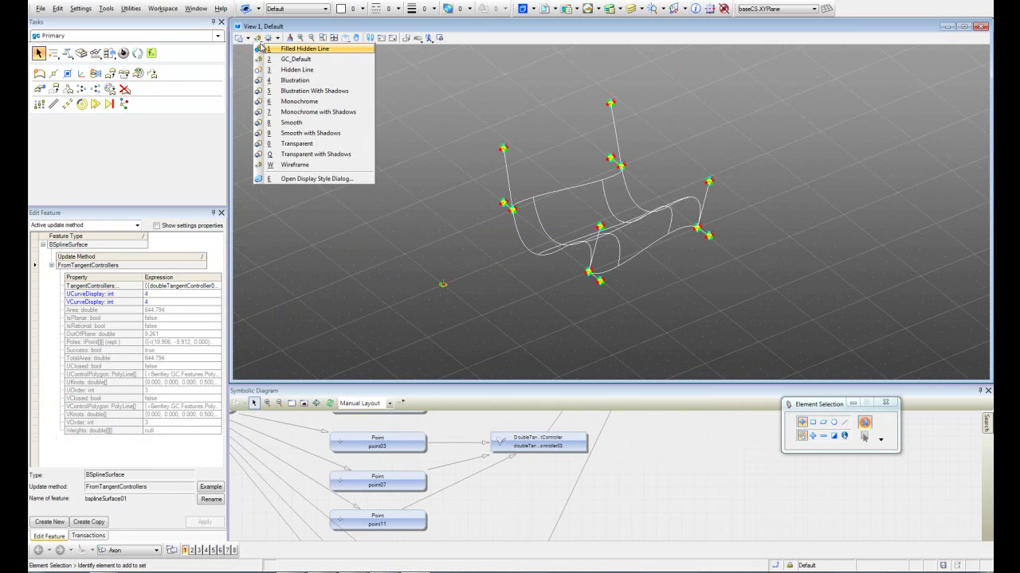
click(280, 112)
shift+middle_drag(418, 214, 515, 175)
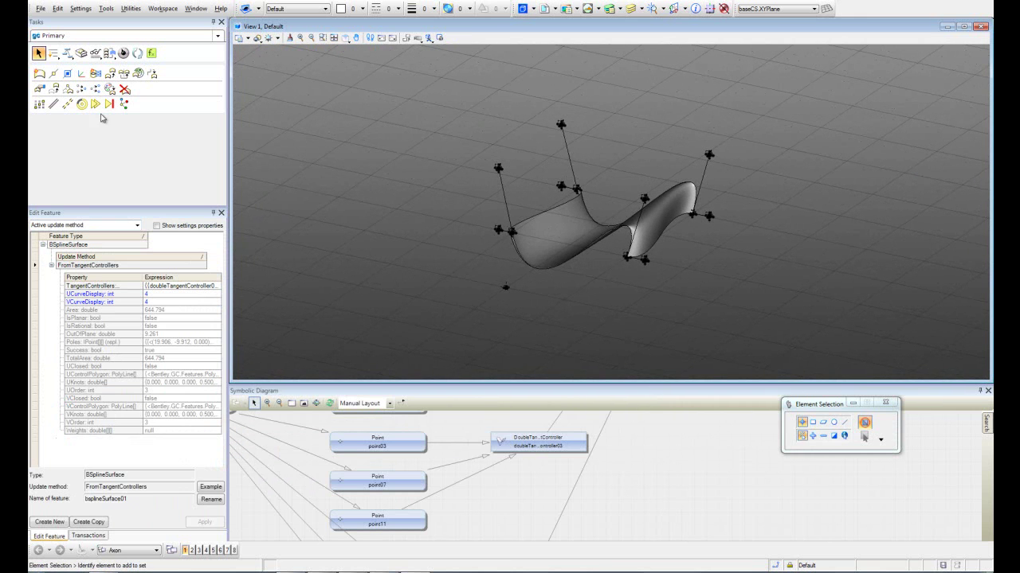
- With the Move tool, shift point05 to start reshaping the surface
click(54, 89)
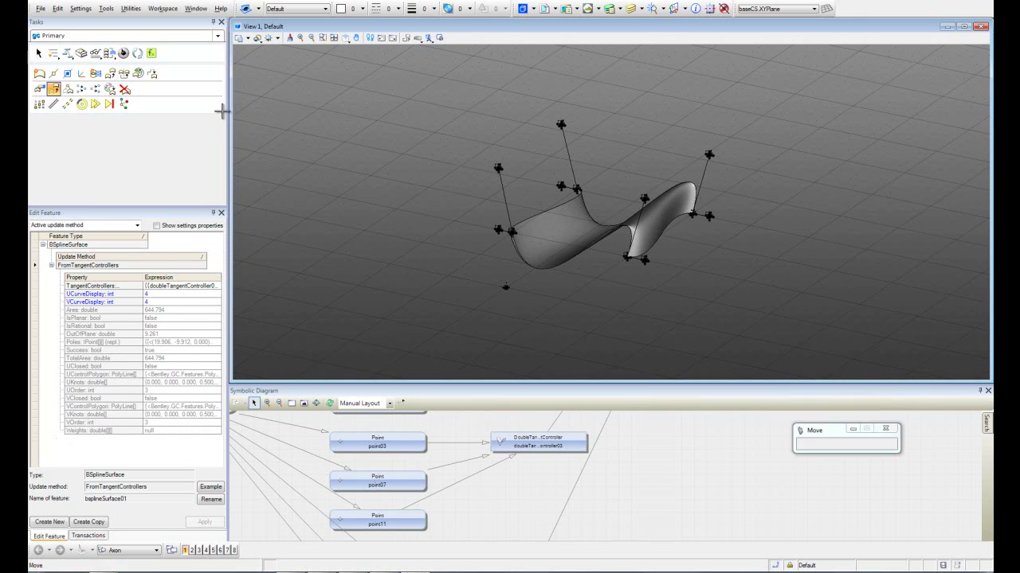
shift+middle_drag(650, 199, 609, 214)
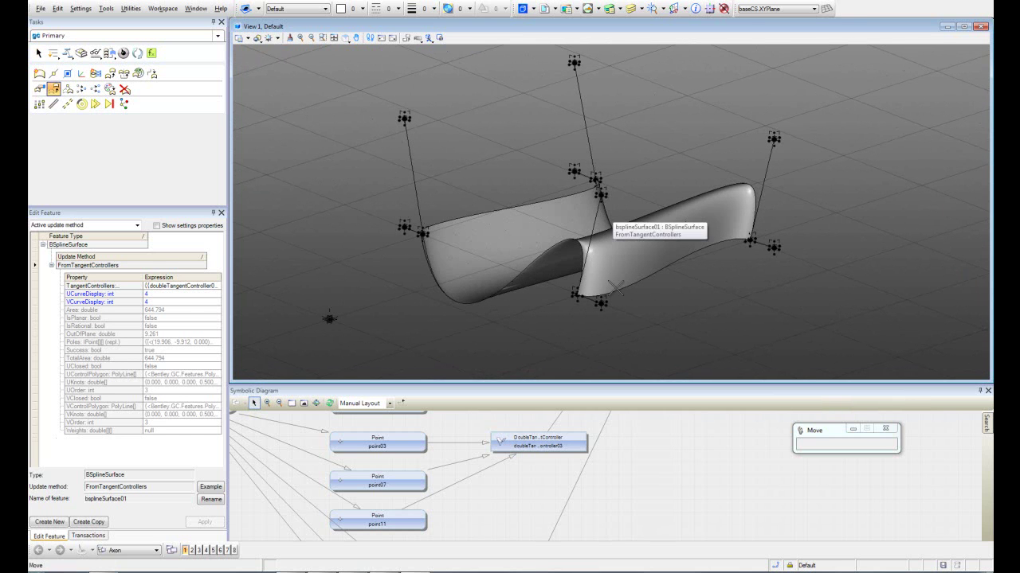
drag(599, 304, 646, 296)
shift+middle_drag(641, 303, 657, 327)
shift+middle_drag(615, 263, 485, 238)
scroll(619, 229, up, 2)
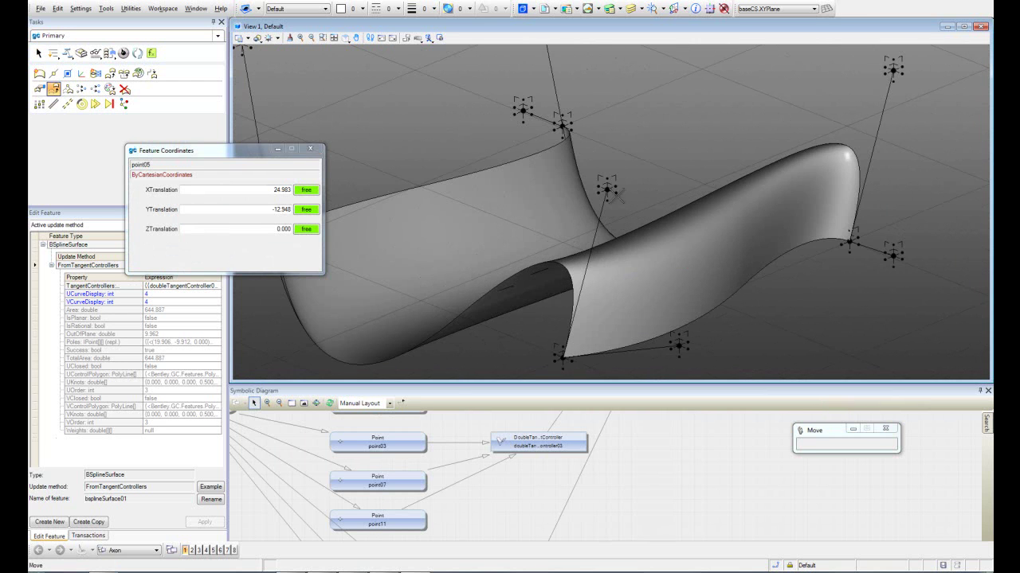
scroll(607, 188, down, 2)
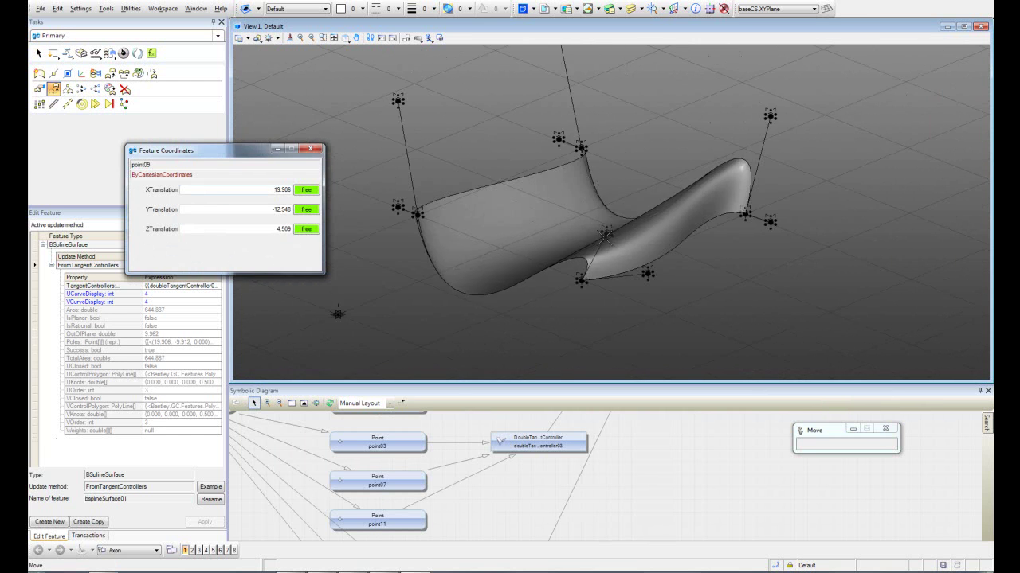
- Raise point09 to about 20 in Z to lift that part of the surface
drag(607, 150, 614, 70)
shift+middle_drag(612, 71, 603, 280)
scroll(637, 341, up, 2)
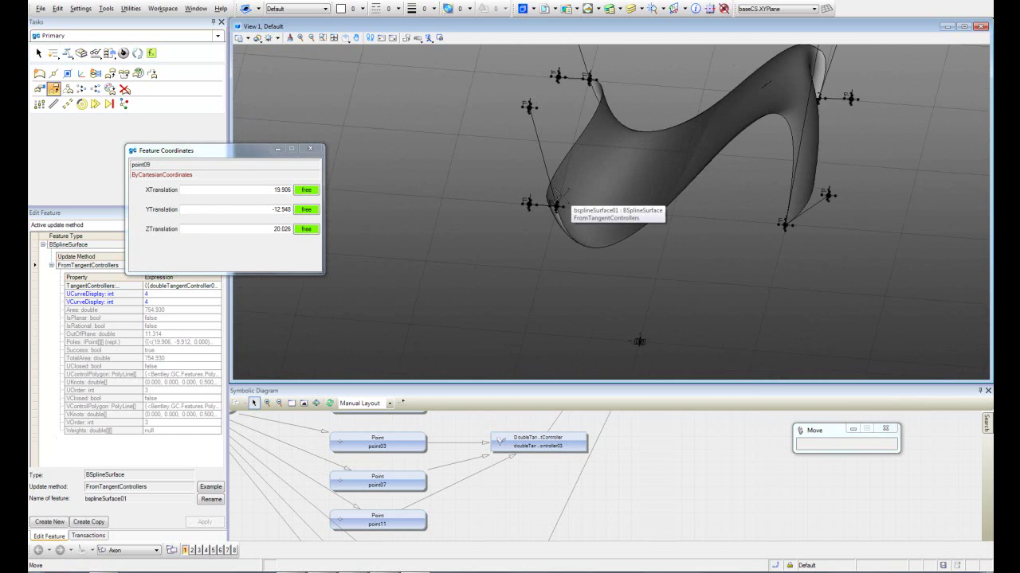
scroll(527, 113, up, 2)
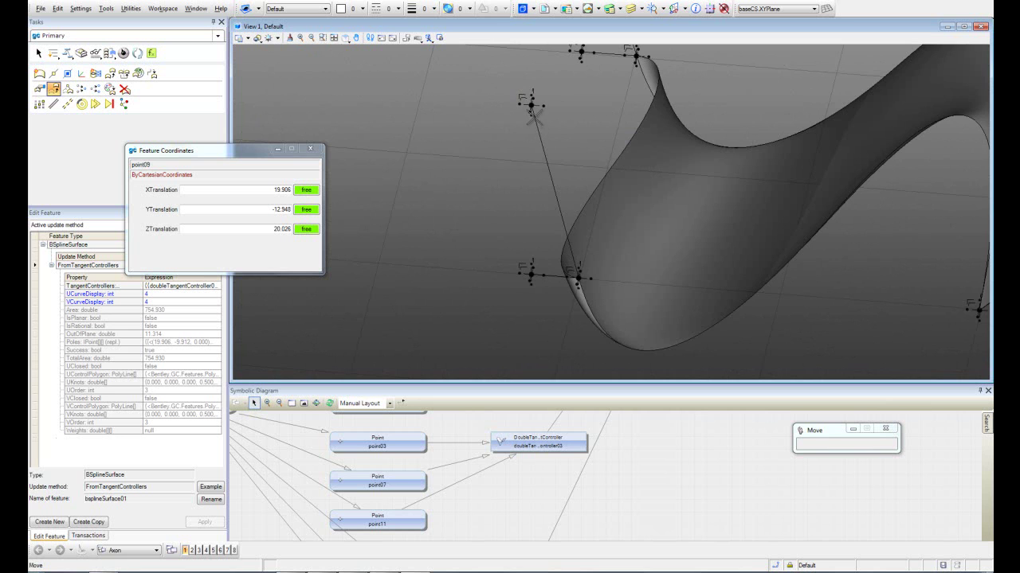
shift+middle_drag(525, 138, 519, 81)
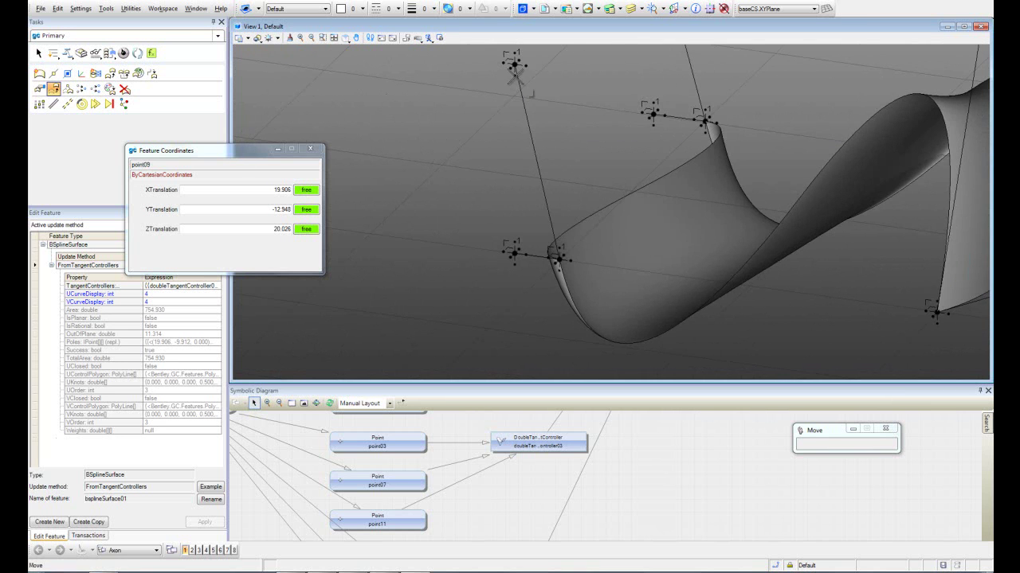
scroll(515, 74, down, 2)
- Lower point12, and drop point11 well below the ground plane
drag(515, 204, 462, 210)
shift+middle_drag(462, 210, 611, 211)
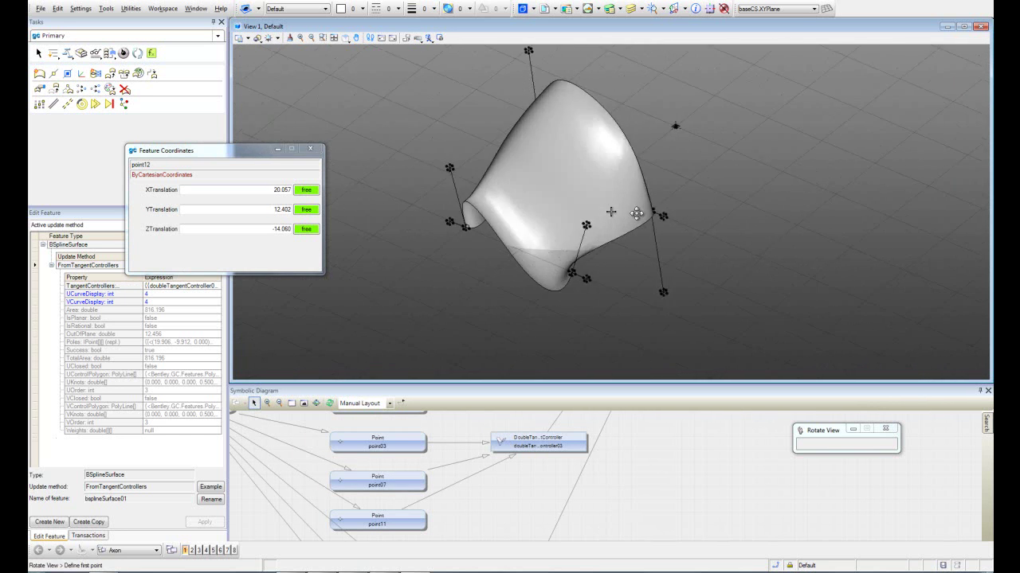
scroll(575, 271, up, 3)
scroll(597, 192, up, 3)
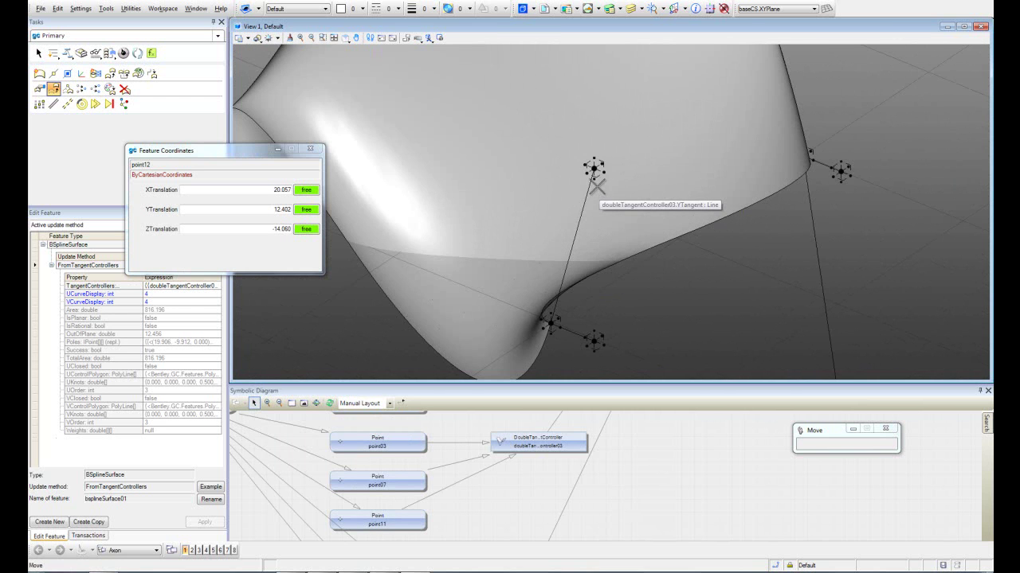
scroll(594, 163, down, 5)
drag(593, 162, 612, 256)
- Move point07 outward along Y to adjust the surface edge
scroll(623, 231, up, 3)
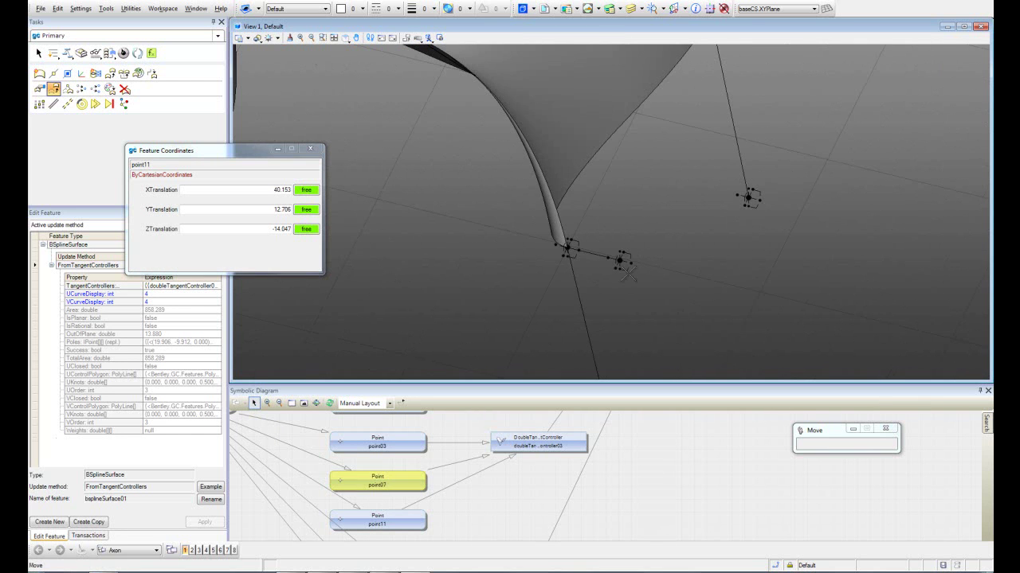
drag(630, 237, 659, 230)
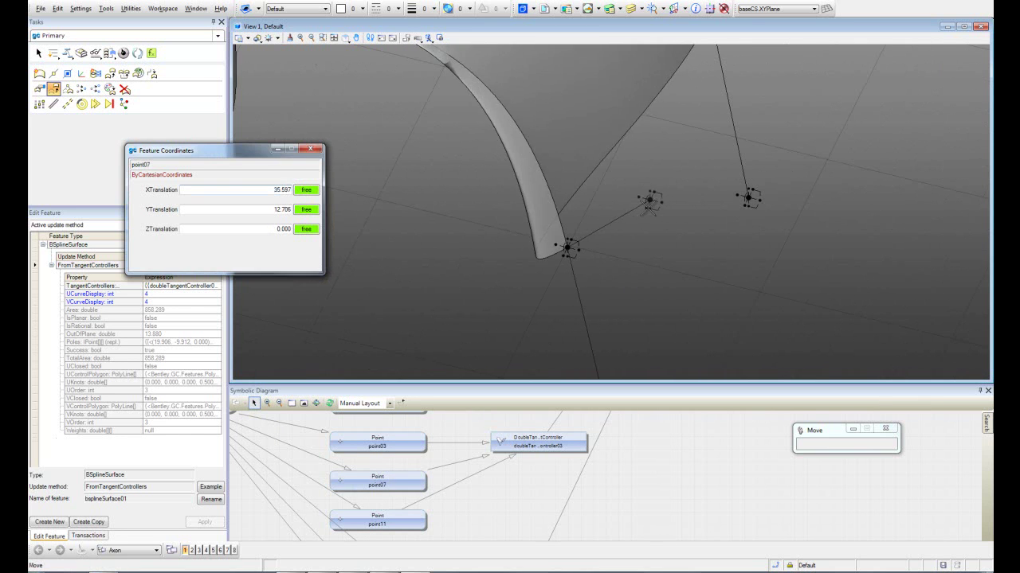
shift+middle_drag(658, 230, 588, 212)
drag(588, 212, 609, 275)
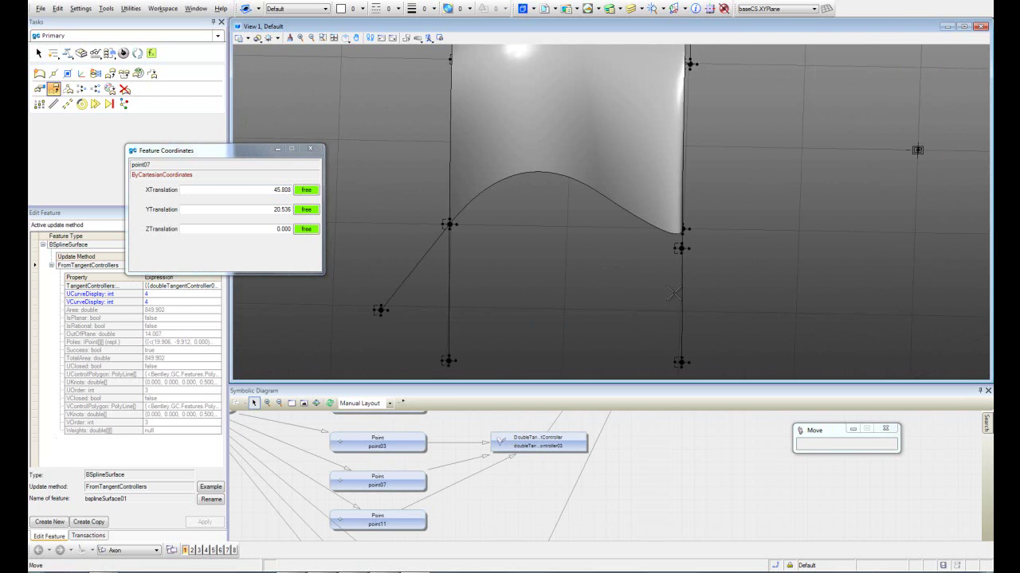
shift+middle_drag(610, 275, 717, 257)
shift+middle_drag(633, 220, 757, 283)
scroll(731, 275, up, 3)
- Move point05 again to further shape the arch
drag(712, 269, 446, 56)
scroll(725, 302, down, 3)
shift+middle_drag(659, 242, 851, 239)
shift+middle_drag(662, 275, 701, 251)
shift+middle_drag(778, 233, 546, 227)
scroll(542, 223, up, 3)
scroll(544, 222, up, 3)
- Reposition point10 to 40.229, -3.563, 10.000 and close the Feature Coordinates readout
drag(570, 214, 701, 234)
shift+middle_drag(702, 234, 882, 257)
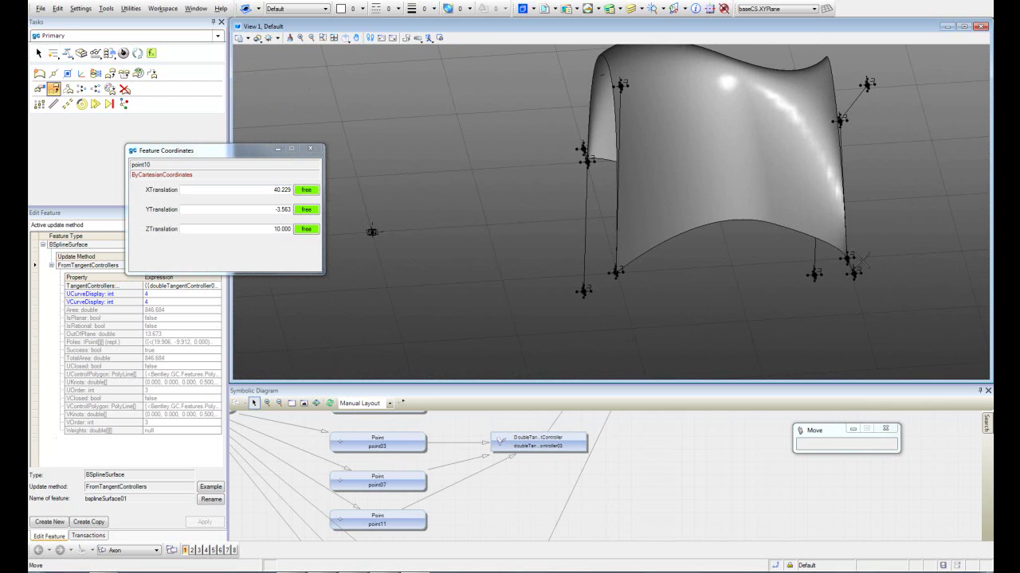
shift+middle_drag(503, 220, 616, 240)
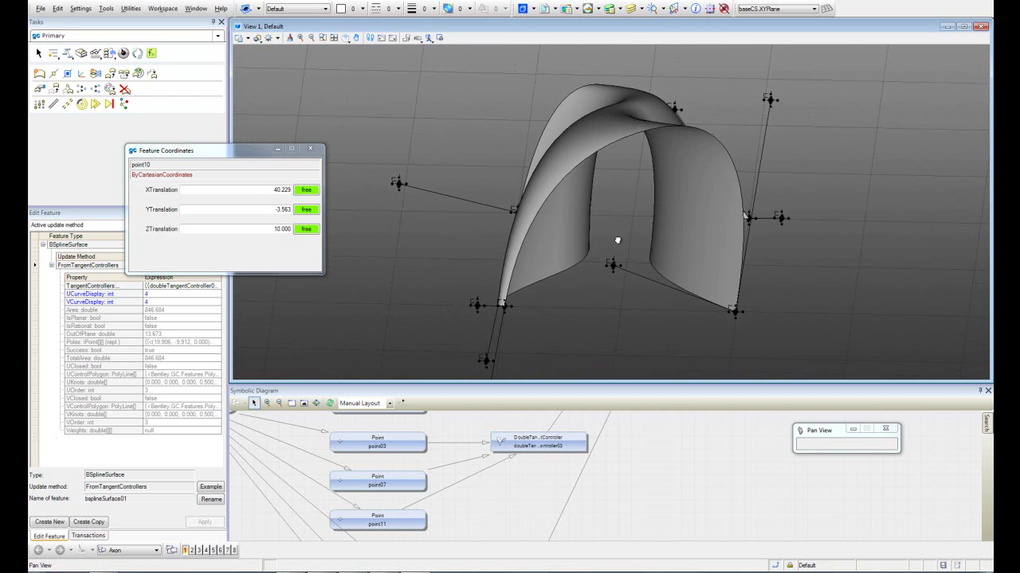
shift+middle_drag(566, 308, 610, 330)
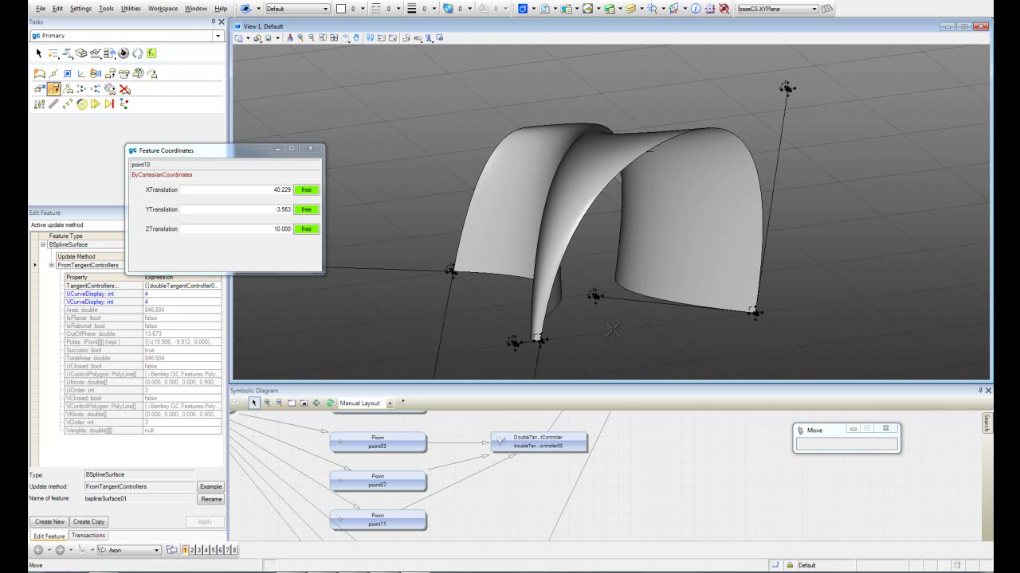
click(312, 150)
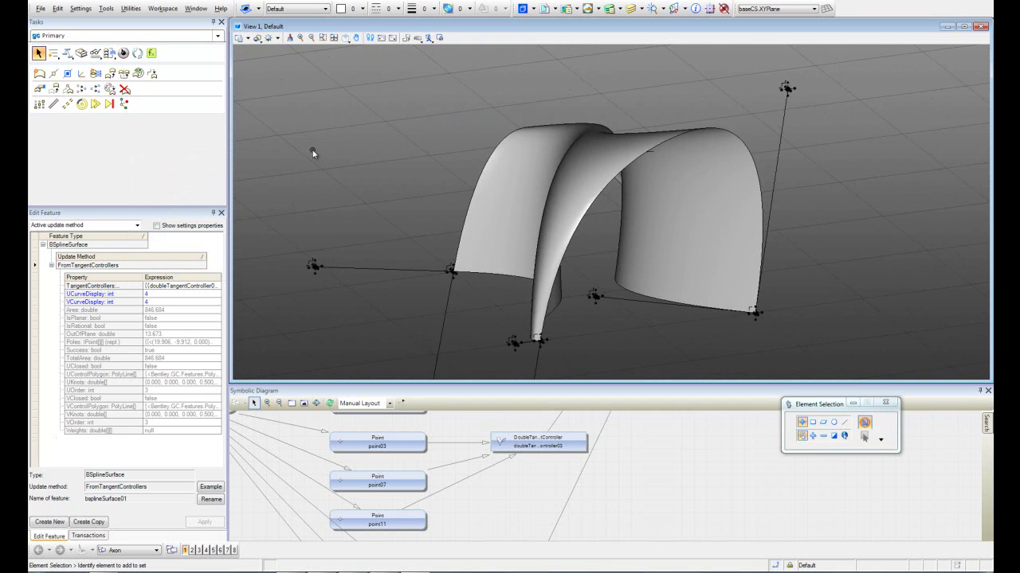
- Record the surface edits as a transaction and start bsplineSurface02 with the ByPoints method
click(87, 536)
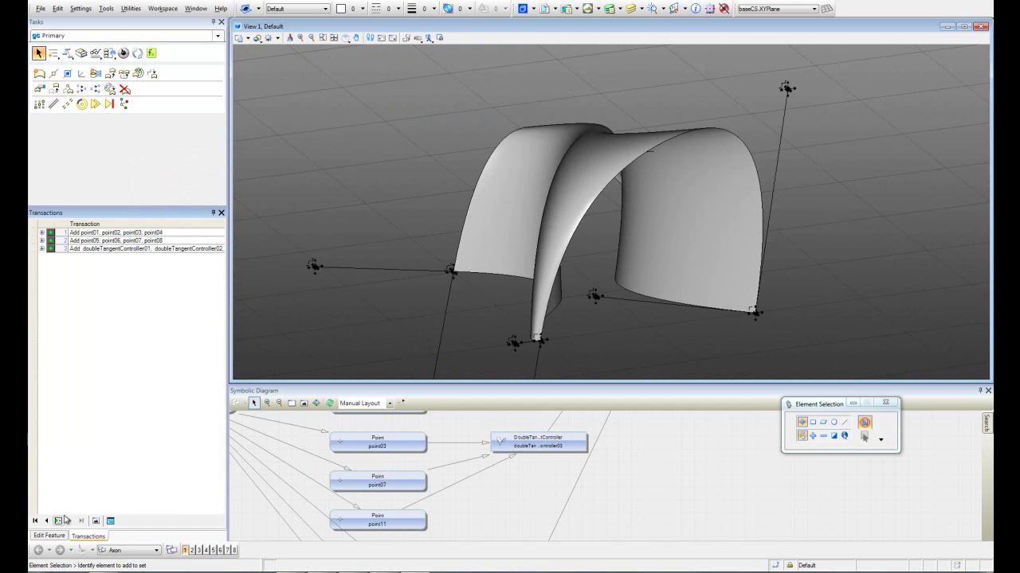
click(57, 521)
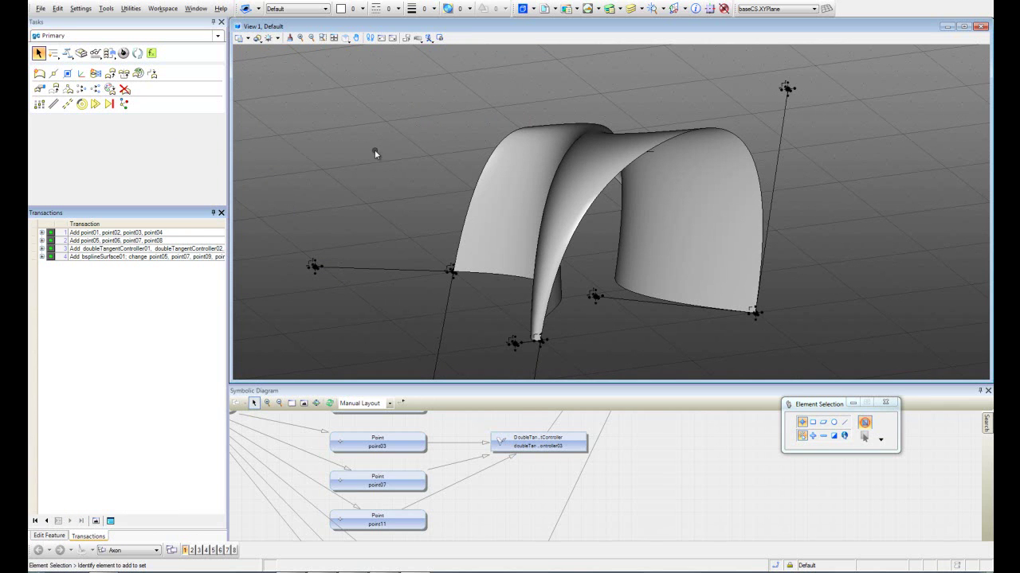
click(40, 75)
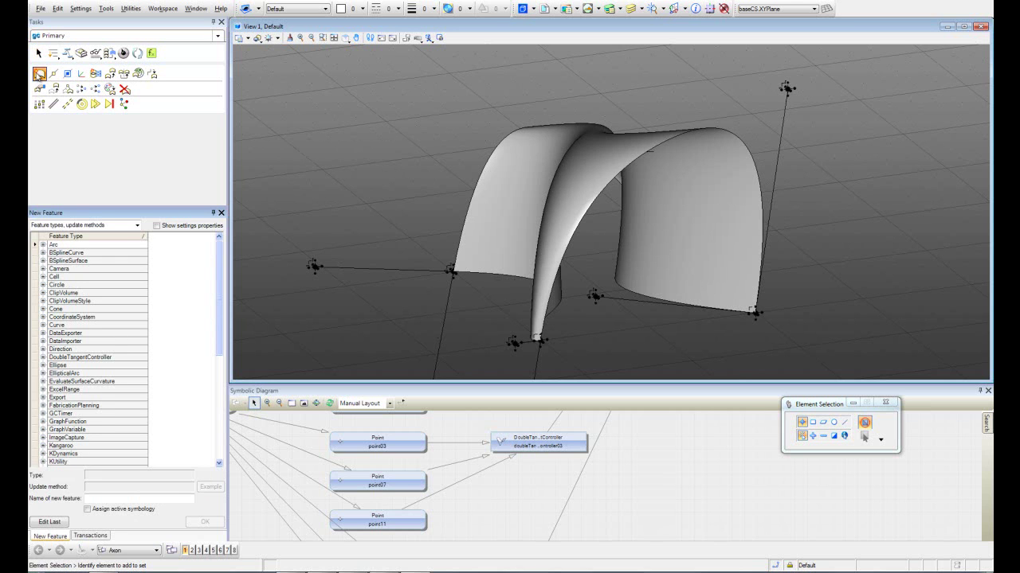
click(43, 261)
click(86, 275)
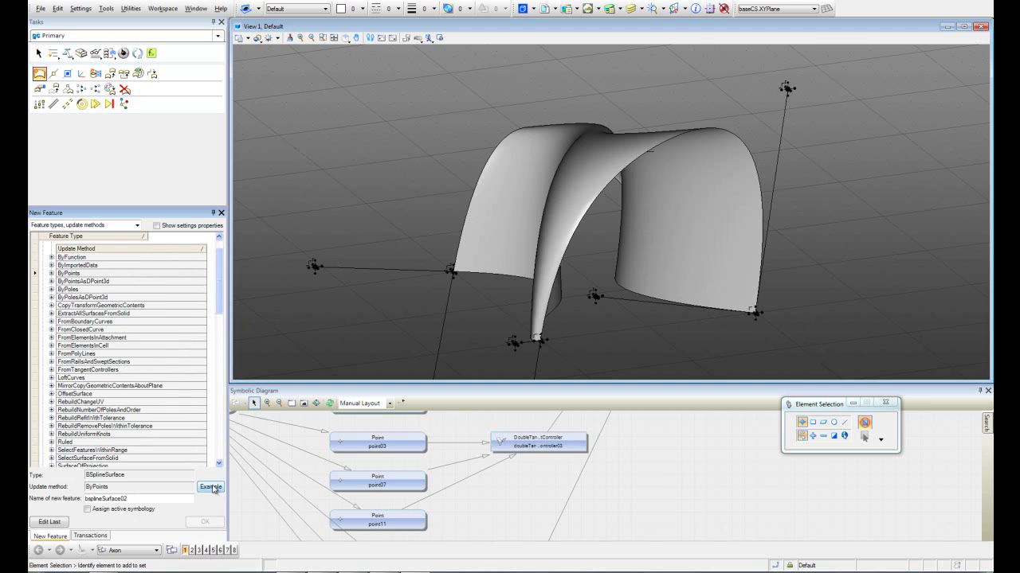
- Play both ByPoints example transactions, inspect the point-grid surface, then close the example views
click(211, 487)
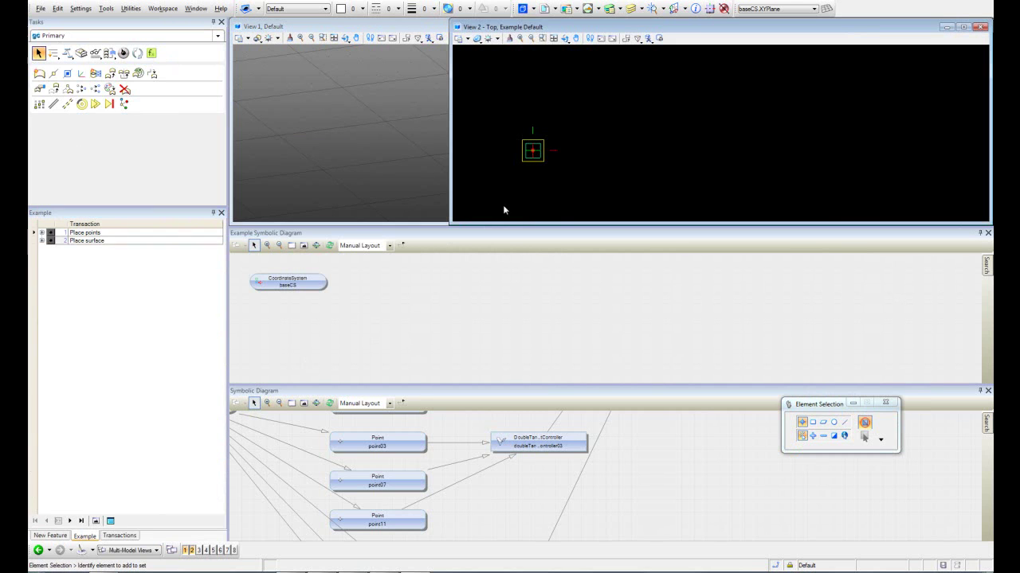
click(50, 233)
click(50, 241)
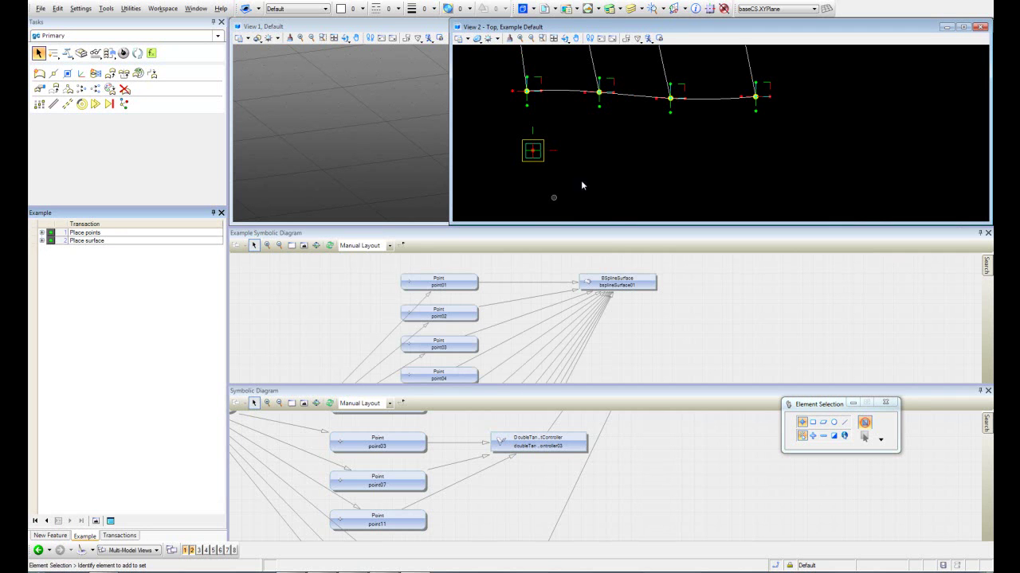
scroll(558, 192, down, 4)
shift+middle_drag(590, 174, 757, 109)
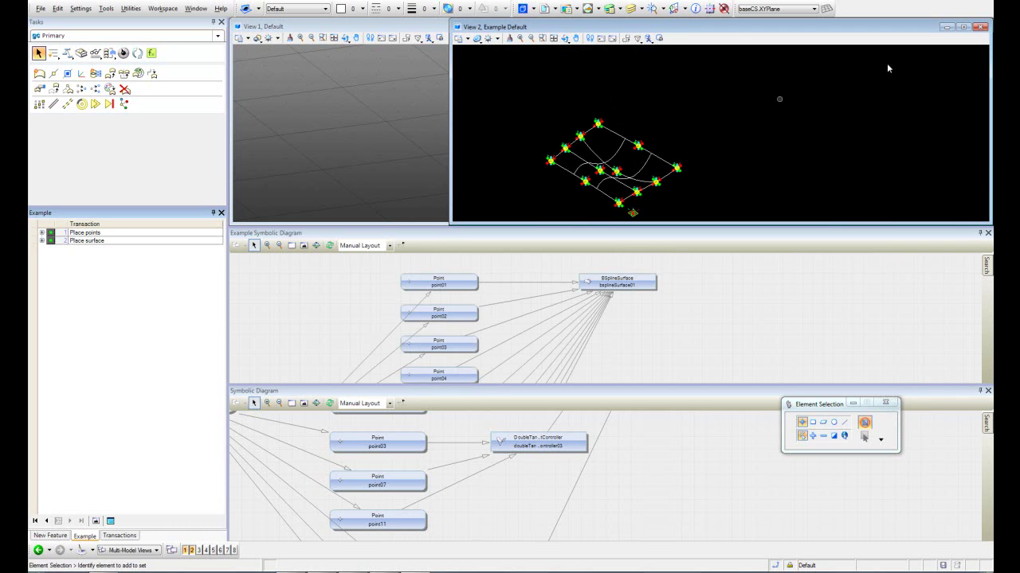
click(981, 28)
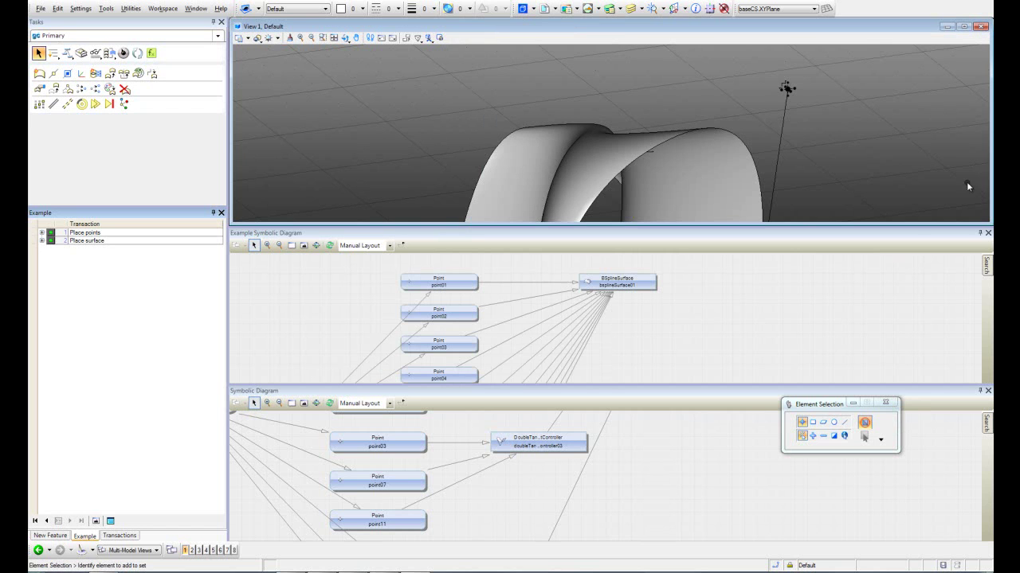
click(988, 233)
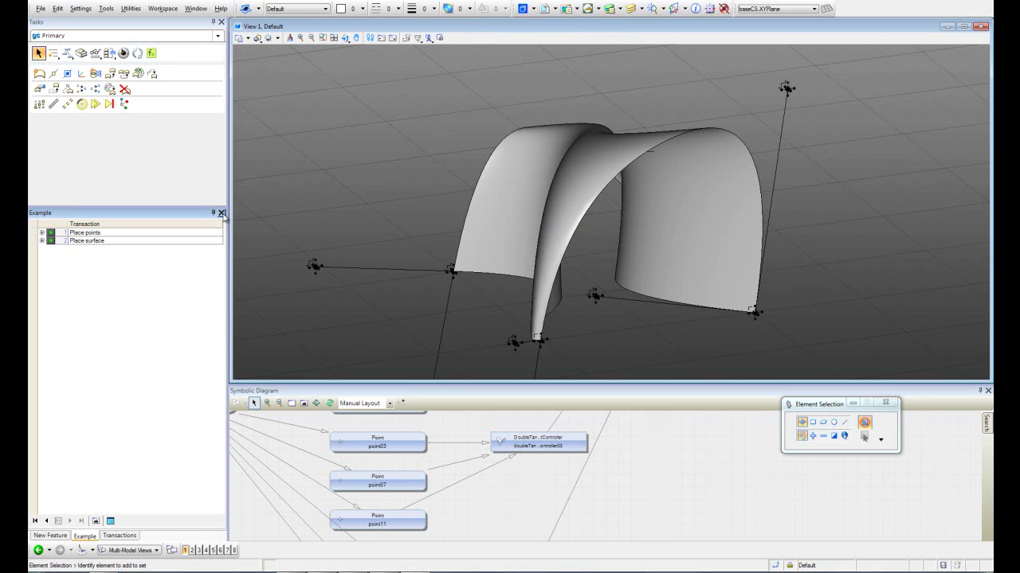
scroll(348, 184, down, 2)
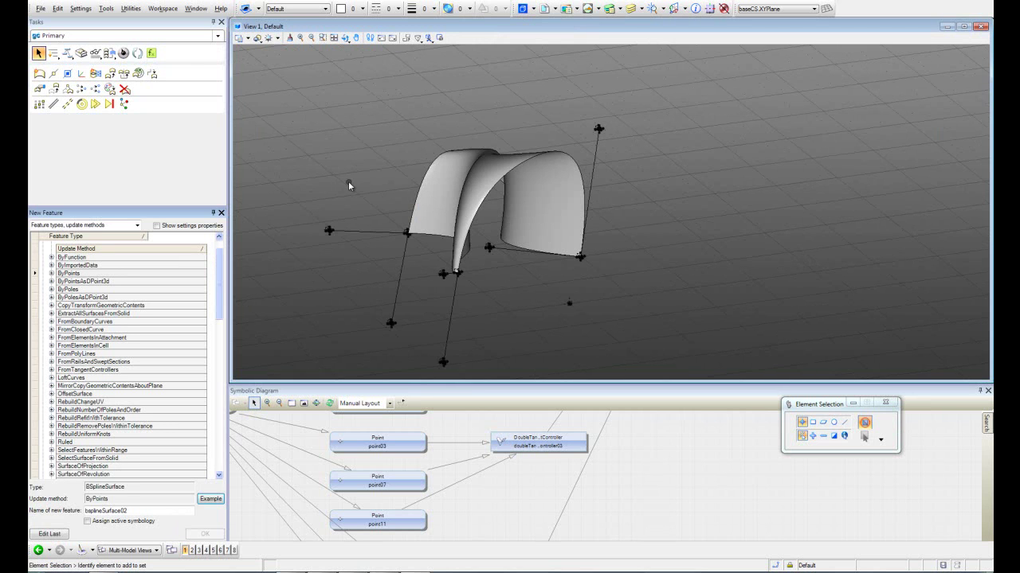
shift+middle_drag(355, 180, 448, 202)
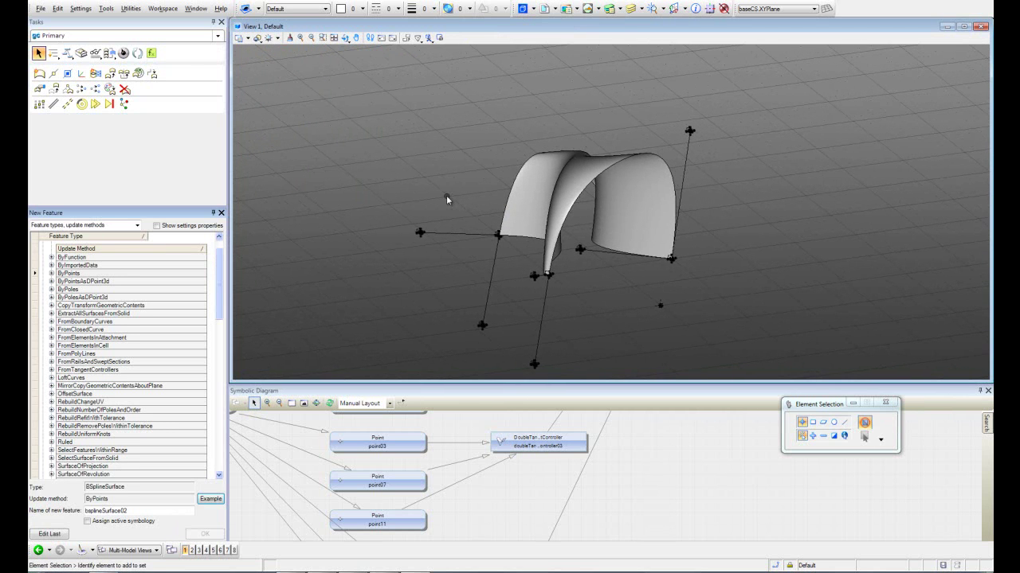